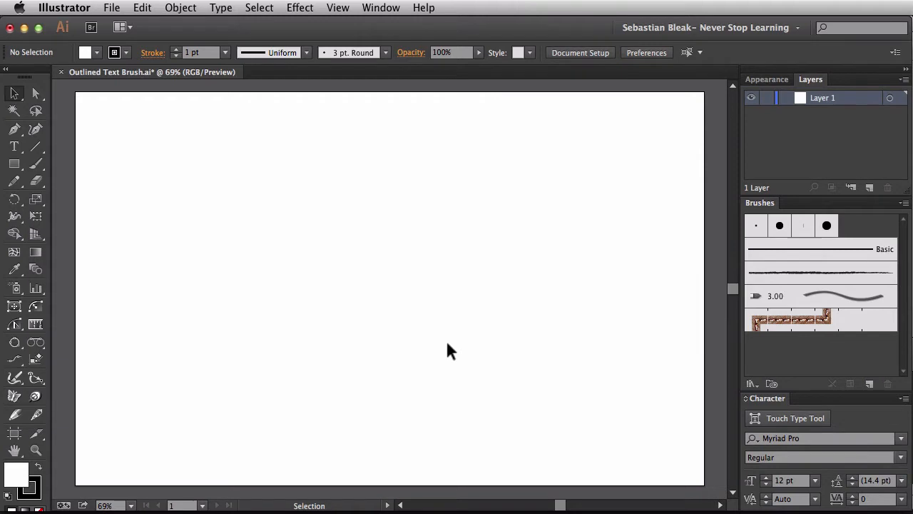
# Step: Add the text ADOBE GRIND in the artboard's upper middle and scale it up proportionally to about 88.5 pt
pyautogui.press('t')
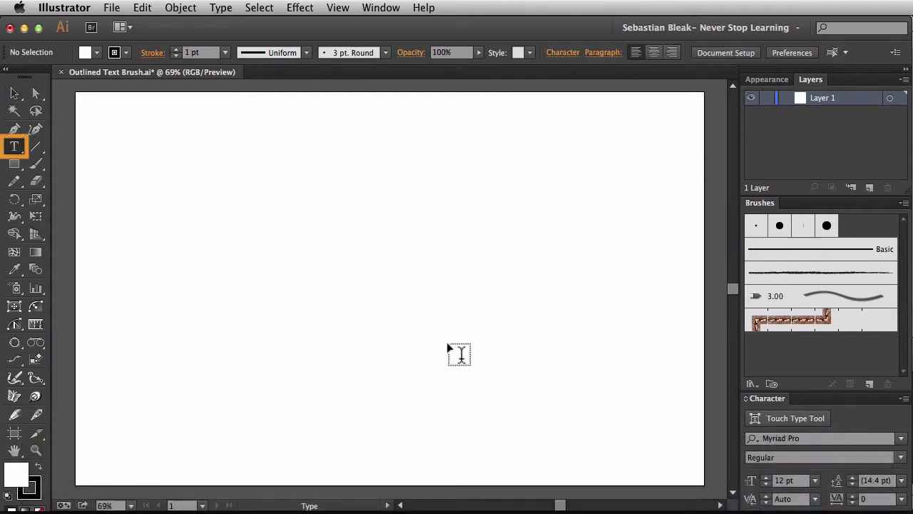
pyautogui.click(366, 199)
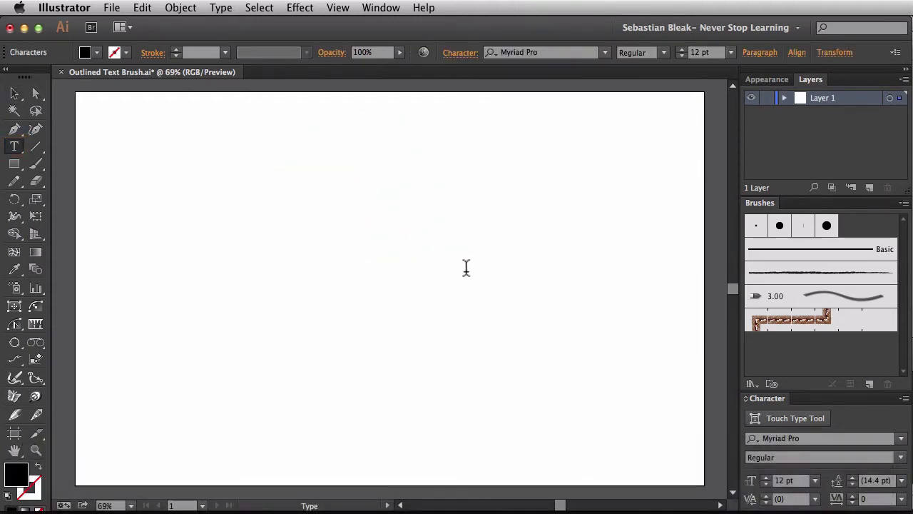
pyautogui.press('shift')
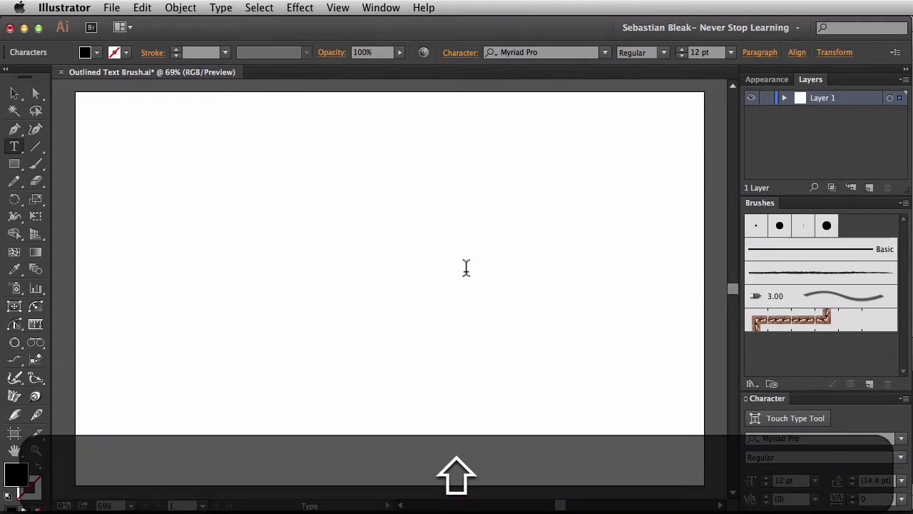
pyautogui.write('ADOBE GRI')
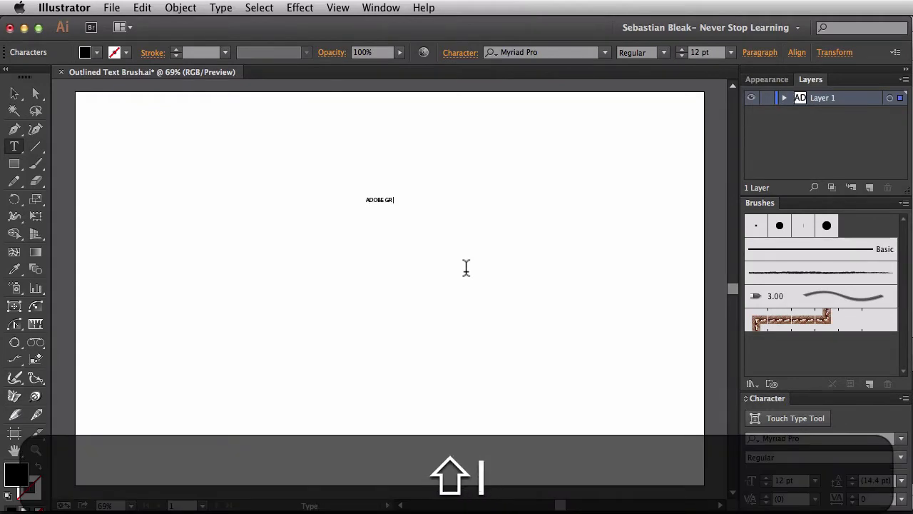
pyautogui.write('ND')
pyautogui.press('super+Return')
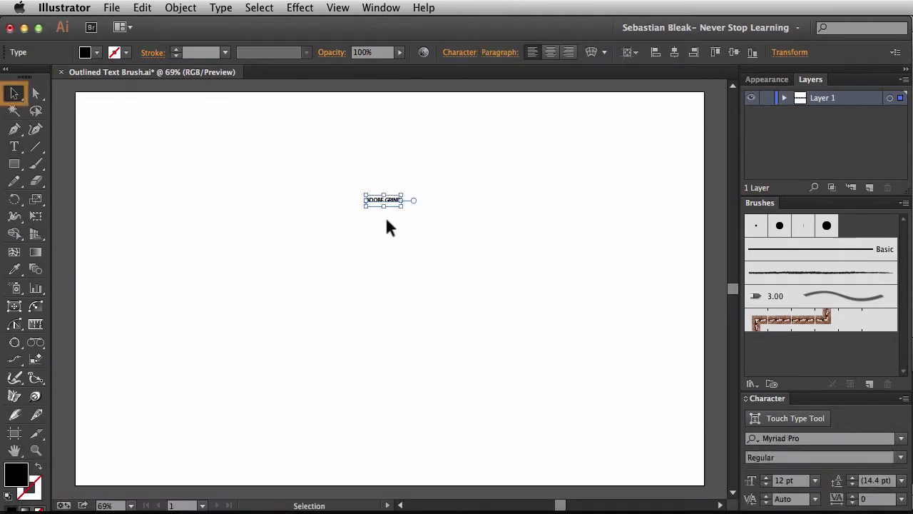
pyautogui.moveTo(385, 207); pyautogui.dragTo(387, 281)
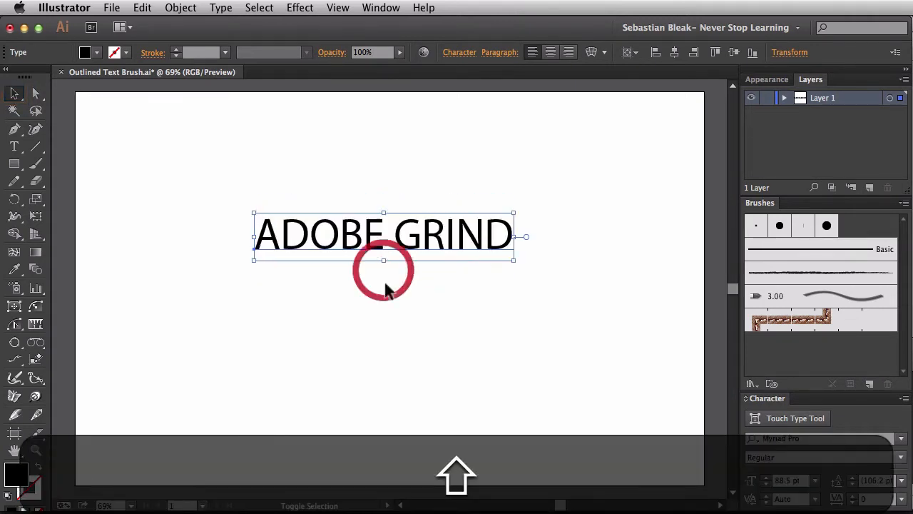
pyautogui.moveTo(398, 244); pyautogui.dragTo(384, 212)
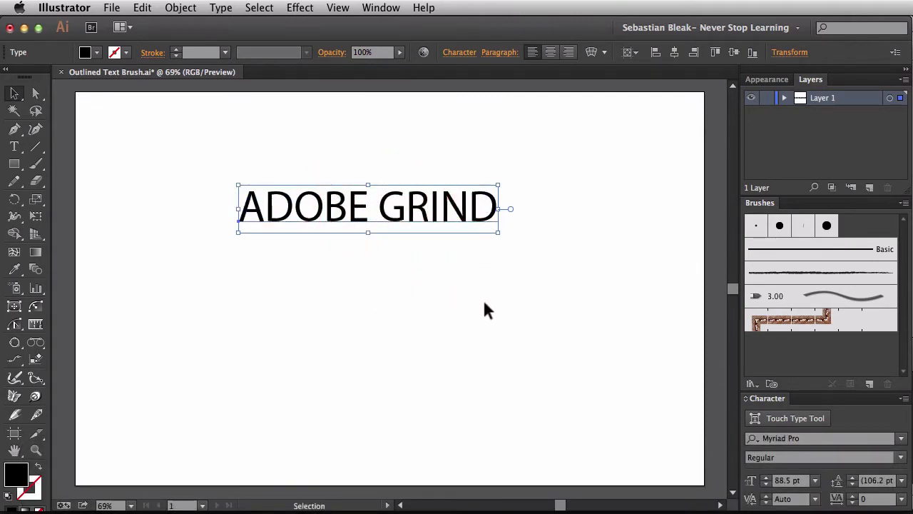
# Step: Set the text's font to Fireye GF 3 Headline and move the text fully onto the artboard
pyautogui.click(839, 435)
pyautogui.write('fire')
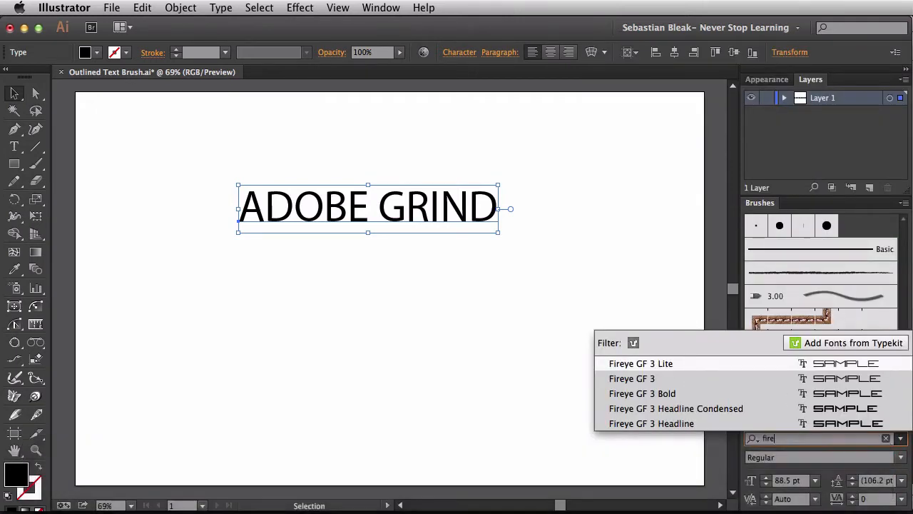
pyautogui.click(828, 422)
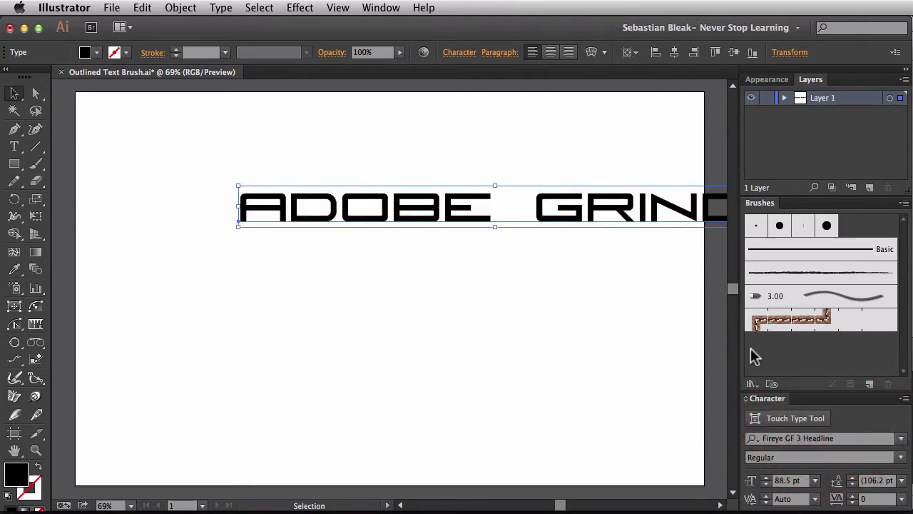
pyautogui.moveTo(598, 221); pyautogui.dragTo(490, 242)
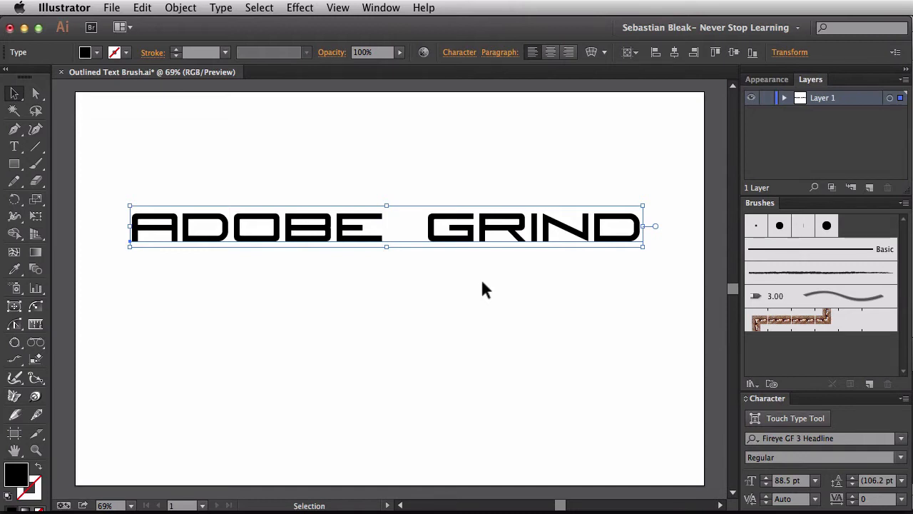
# Step: Replace the space between ADOBE and GRIND with a hyphen
pyautogui.press('t')
pyautogui.click(423, 226)
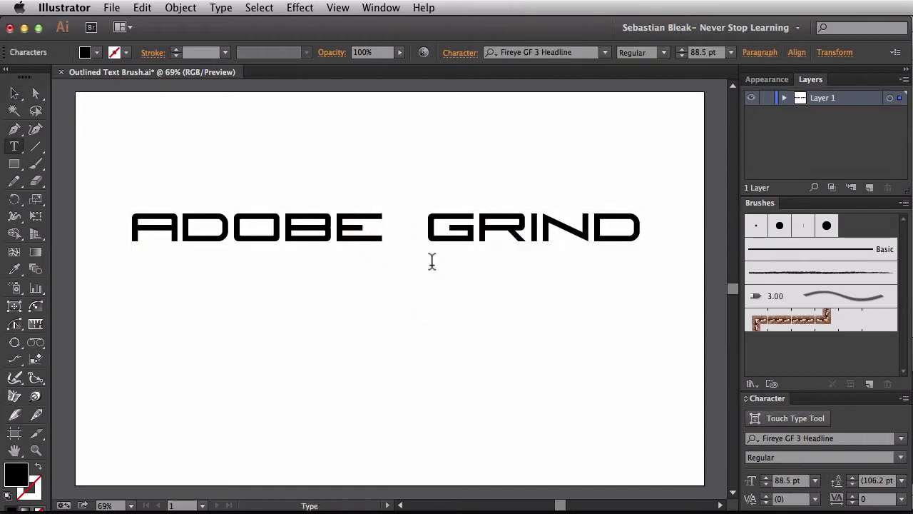
pyautogui.press('BackSpace')
pyautogui.write('-')
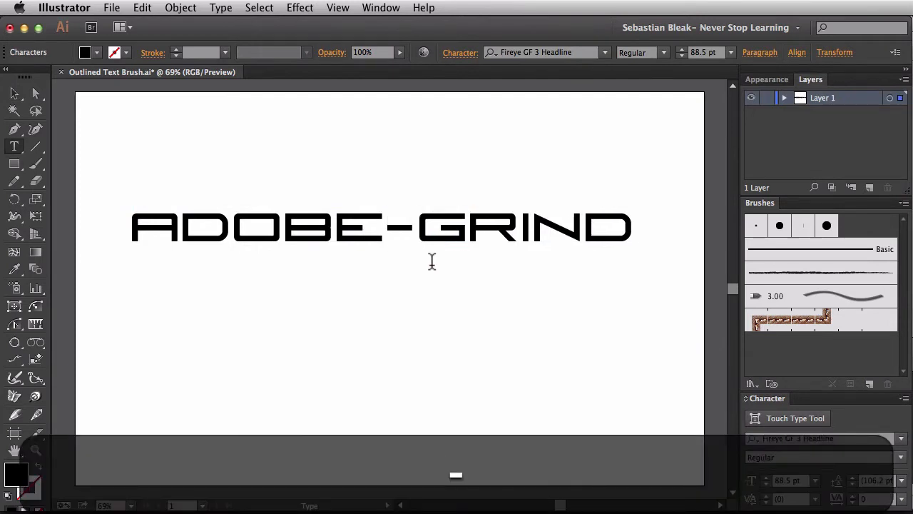
pyautogui.press('super+Return')
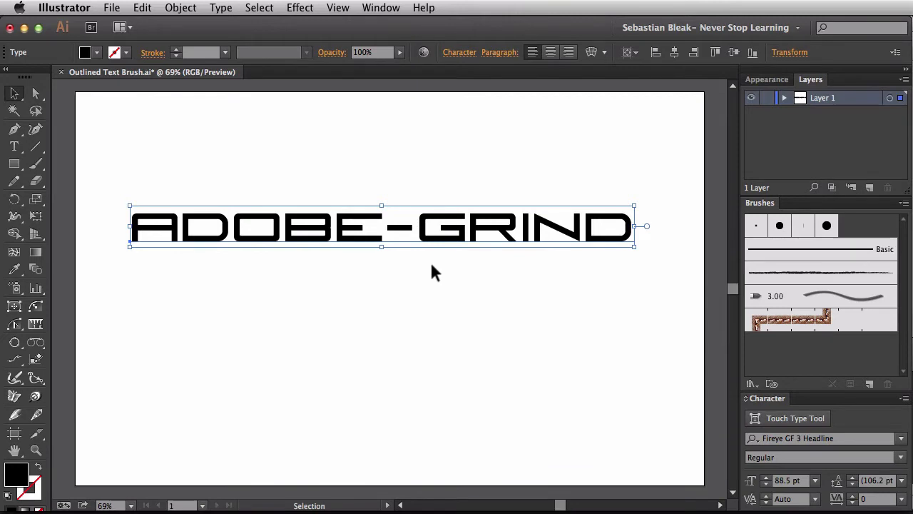
# Step: Place a duplicate of the ADOBE-GRIND text above the artboard as a backup and deselect it
pyautogui.press('super+minus')
pyautogui.press('super+minus')
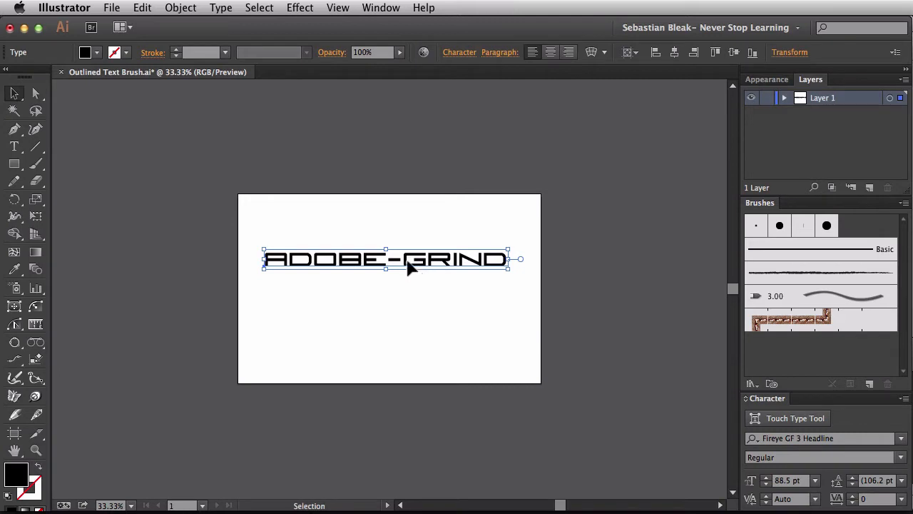
pyautogui.press('alt')
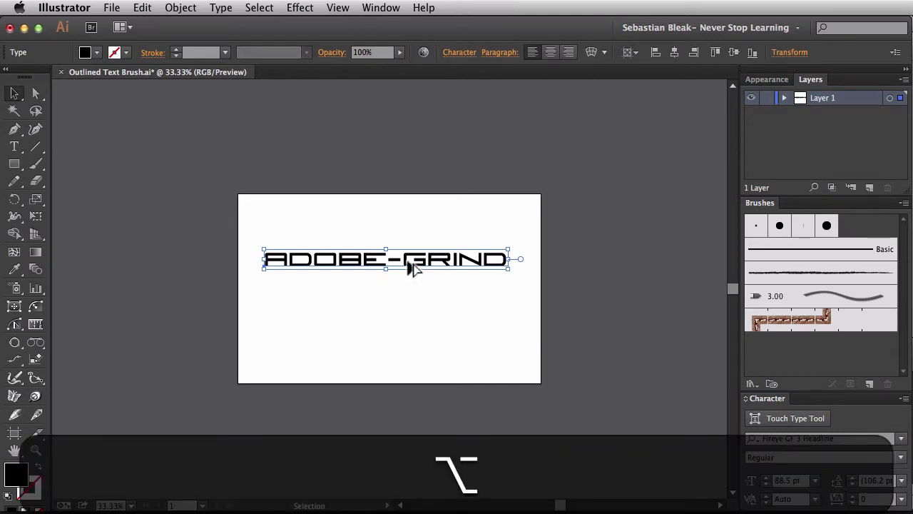
pyautogui.moveTo(411, 263); pyautogui.dragTo(412, 171)
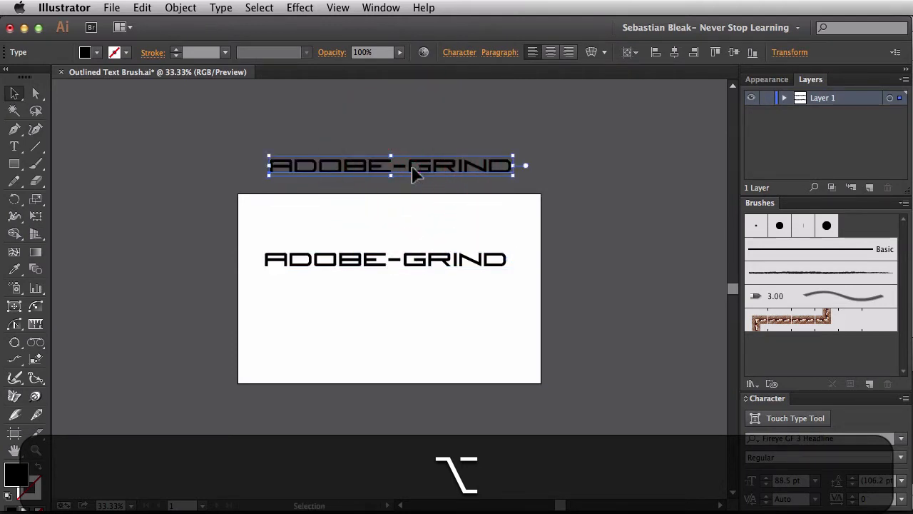
pyautogui.click(408, 220)
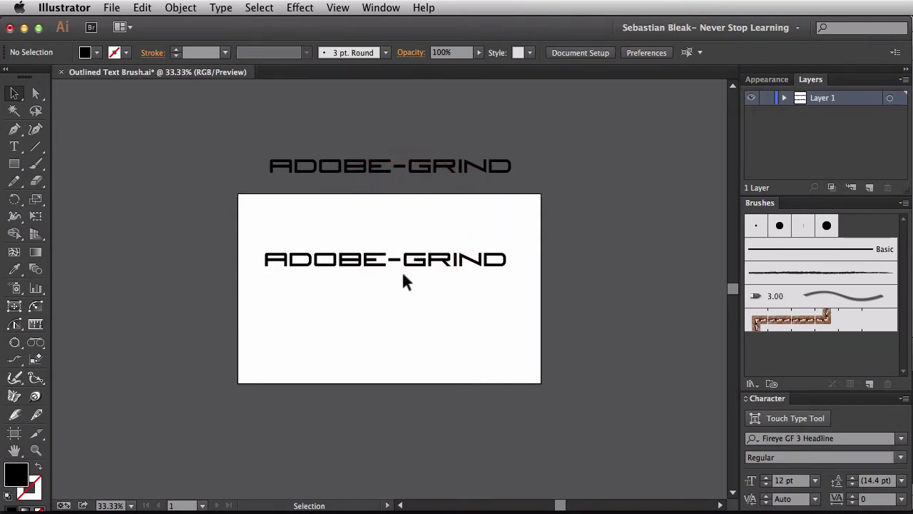
# Step: Convert the ADOBE-GRIND text on the artboard to outlines
pyautogui.press('super+0')
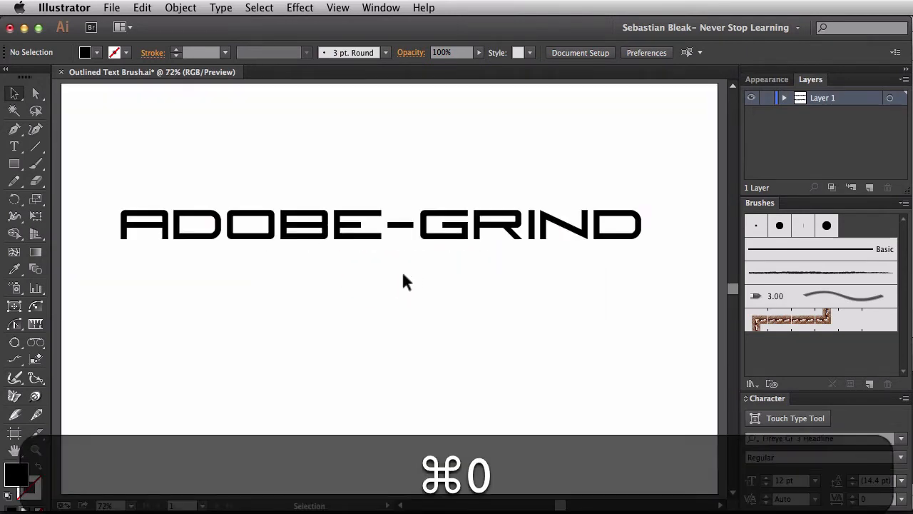
pyautogui.moveTo(317, 296); pyautogui.dragTo(385, 191)
pyautogui.press('super+shift+b')
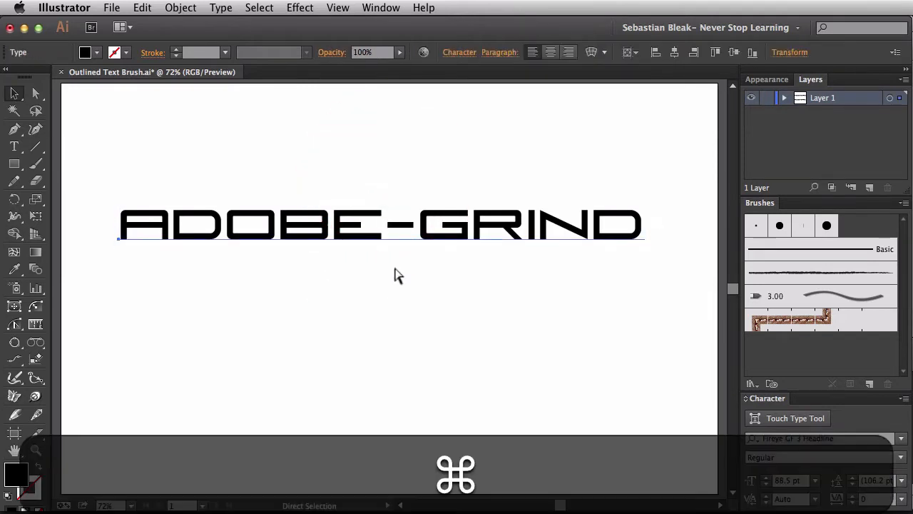
pyautogui.press('super+shift+o')
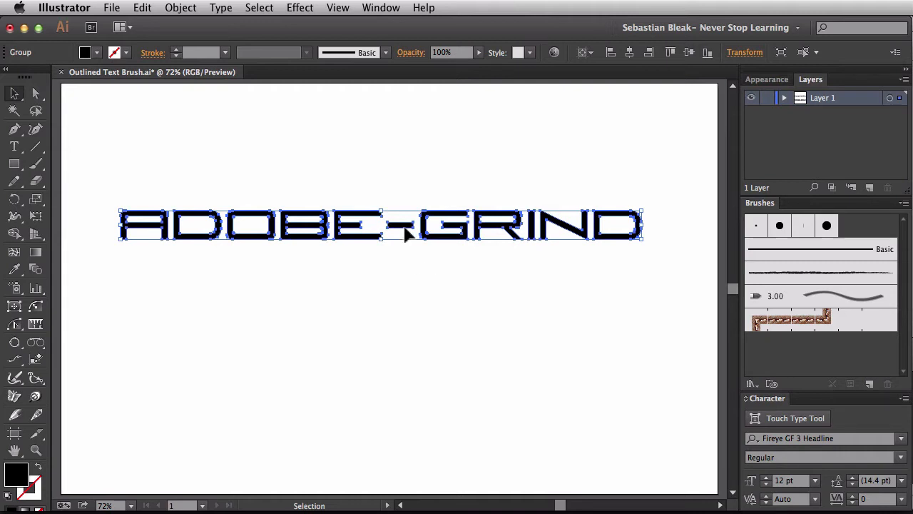
# Step: Start a new brush from the outlined ADOBE-GRIND artwork, choosing Art Brush as its type
pyautogui.moveTo(404, 234)
pyautogui.mouseDown()
pyautogui.moveTo(460, 288)
pyautogui.moveTo(607, 343)
pyautogui.moveTo(812, 349)
pyautogui.mouseUp()
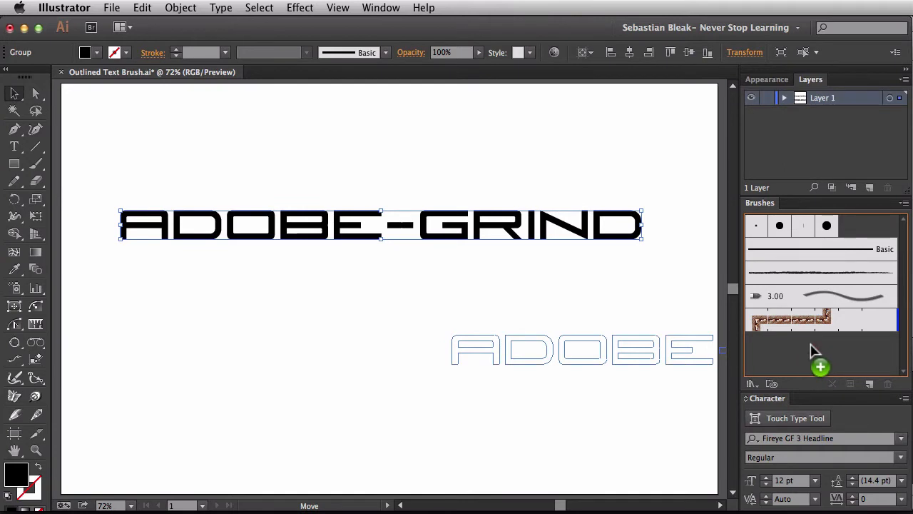
pyautogui.moveTo(811, 345); pyautogui.dragTo(810, 346)
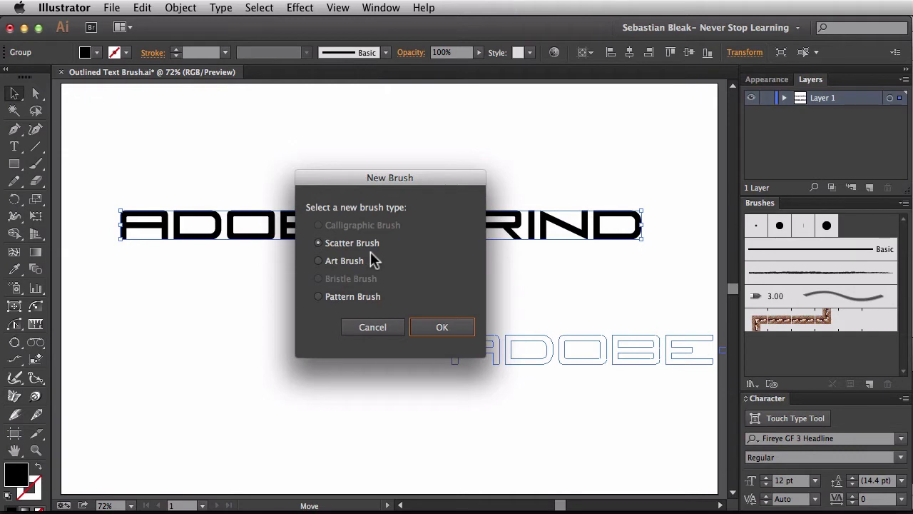
pyautogui.click(335, 264)
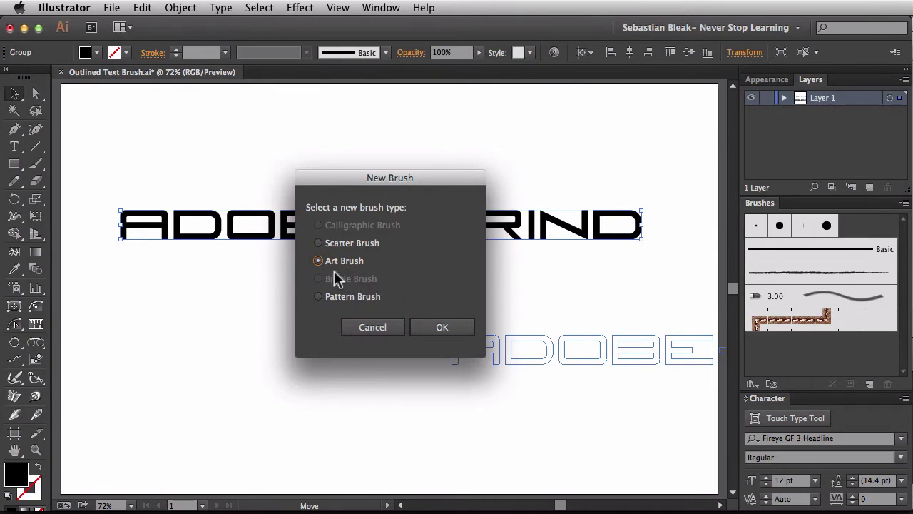
pyautogui.click(426, 326)
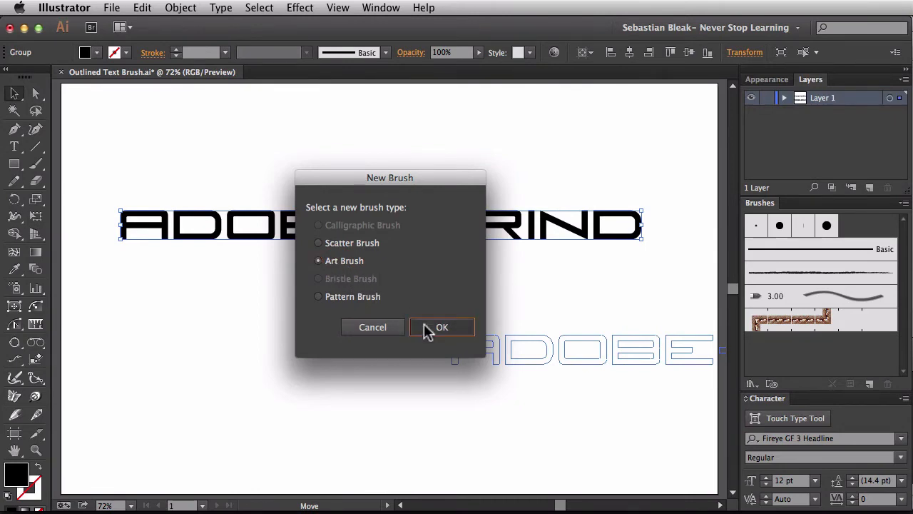
pyautogui.click(426, 327)
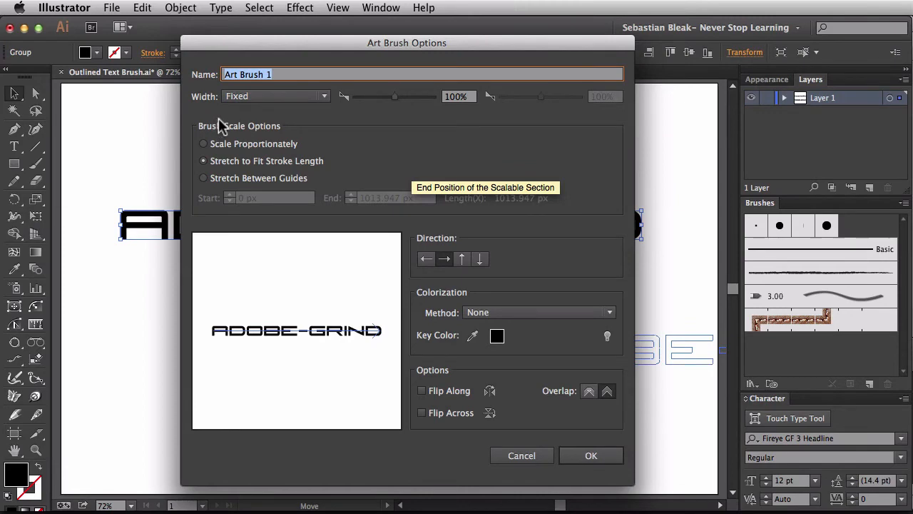
# Step: Name the art brush Adobe Grind, set it to Scale Proportionately with a left-to-right direction, and create it
pyautogui.write('Adob')
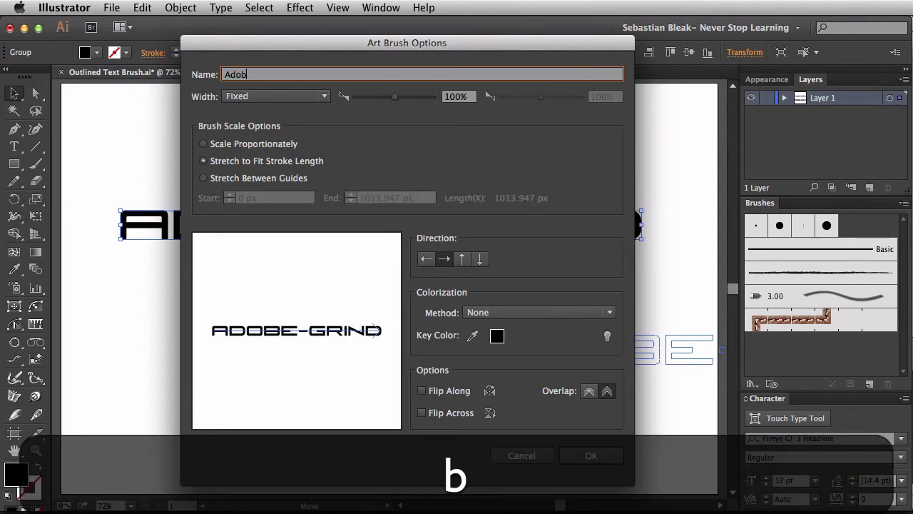
pyautogui.write('e Grind')
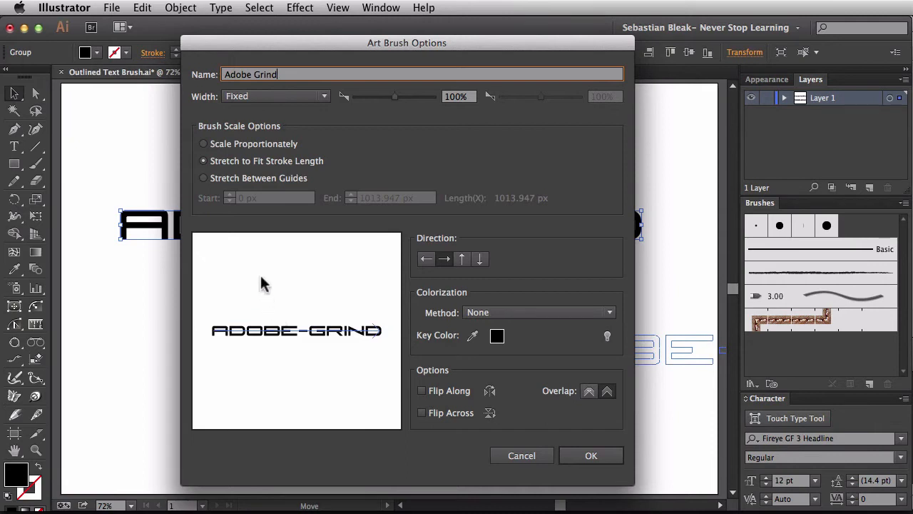
pyautogui.click(227, 146)
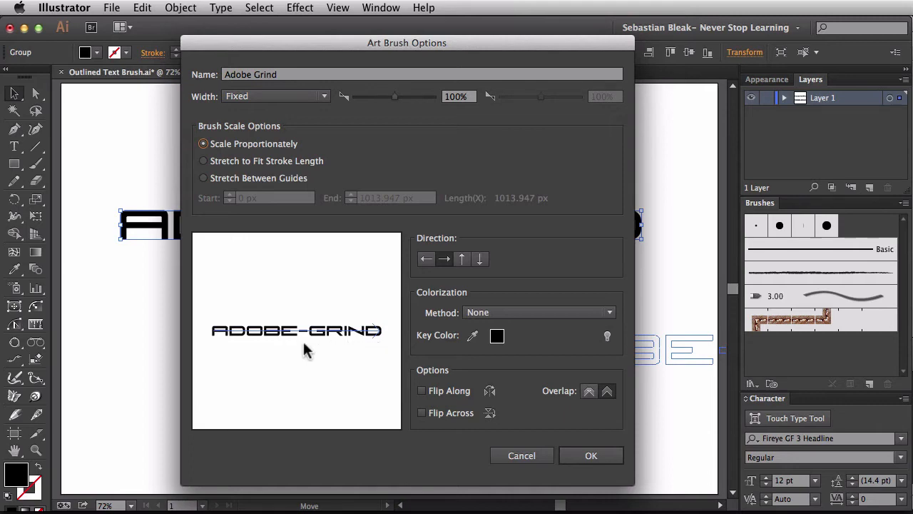
pyautogui.click(426, 261)
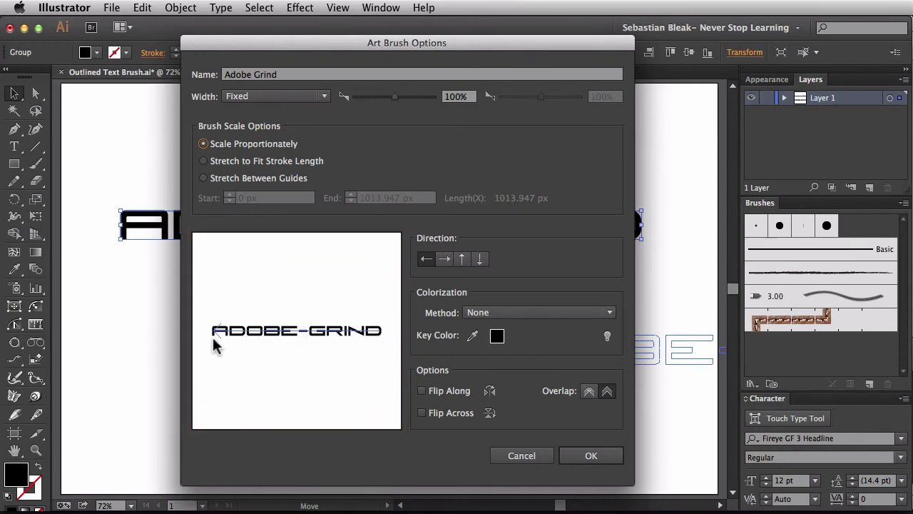
pyautogui.click(444, 260)
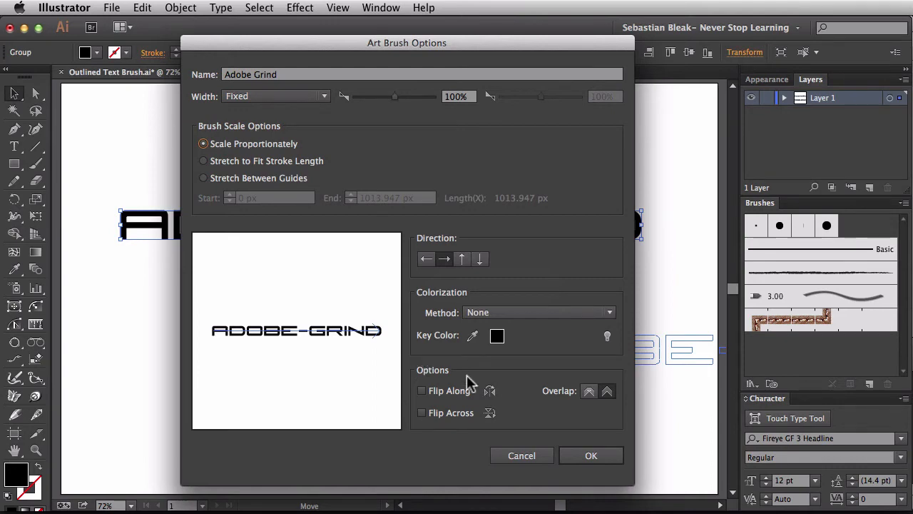
pyautogui.click(574, 455)
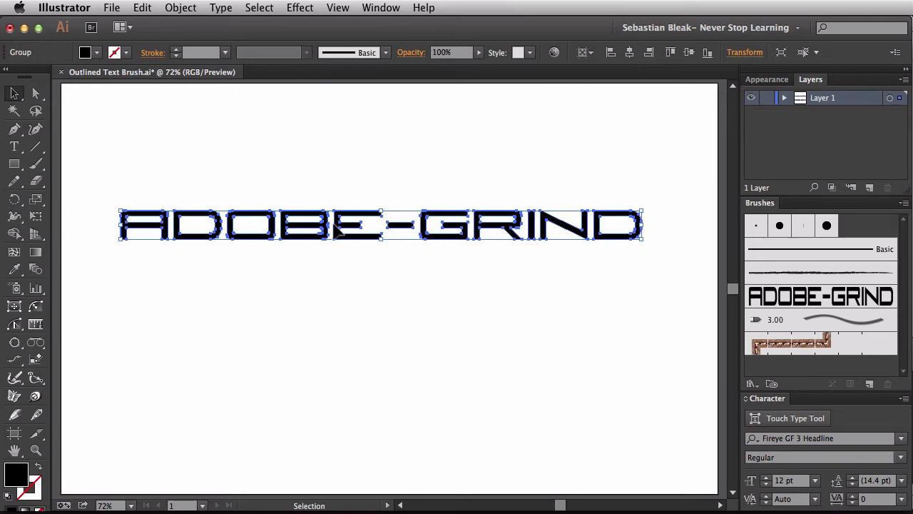
# Step: Move the outlined text near the artboard's top edge and draw a long horizontal line segment below it, making the stroke active
pyautogui.moveTo(335, 227); pyautogui.dragTo(355, 131)
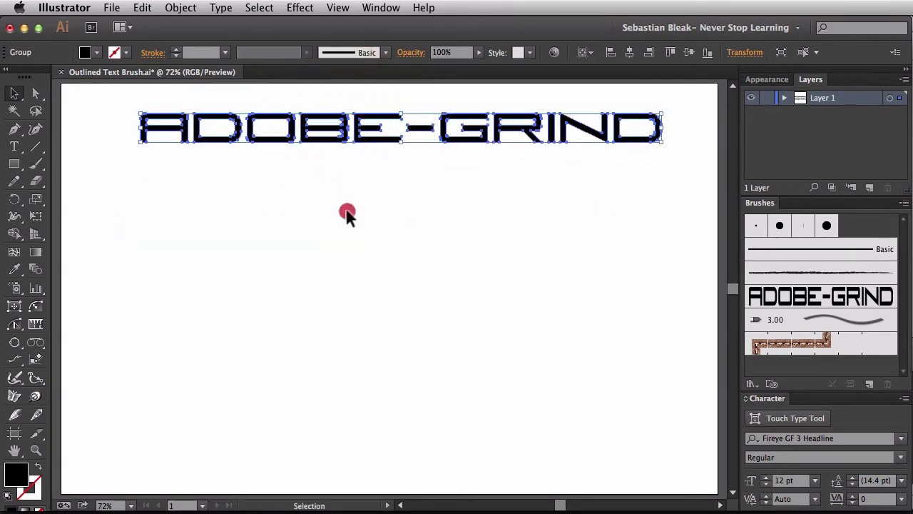
pyautogui.click(346, 213)
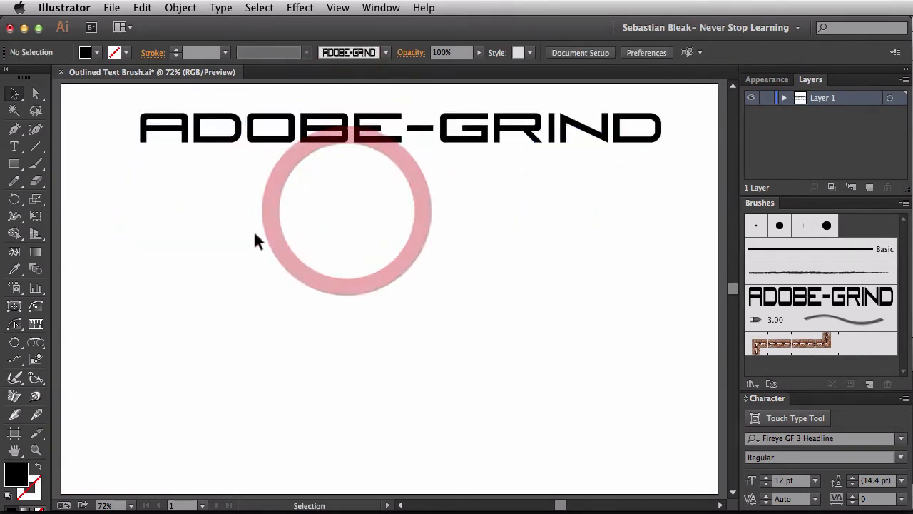
pyautogui.click(37, 147)
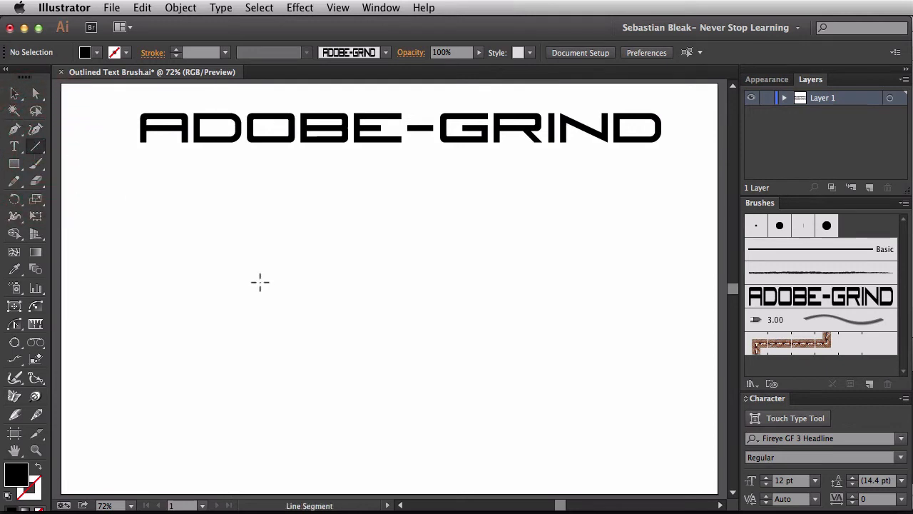
pyautogui.moveTo(176, 299); pyautogui.dragTo(609, 267)
pyautogui.press('shift')
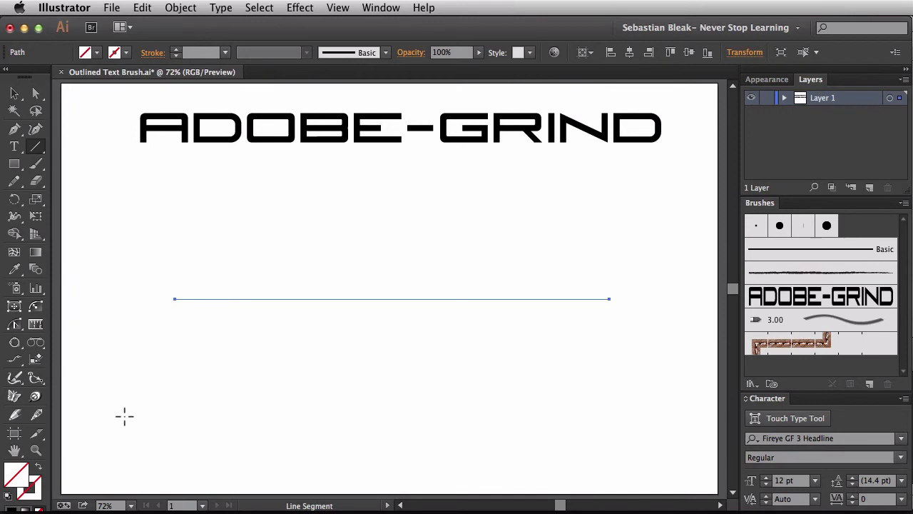
pyautogui.press('x')
# Step: Apply the Adobe Grind brush to the horizontal line segment and reselect the brushed line
pyautogui.click(797, 300)
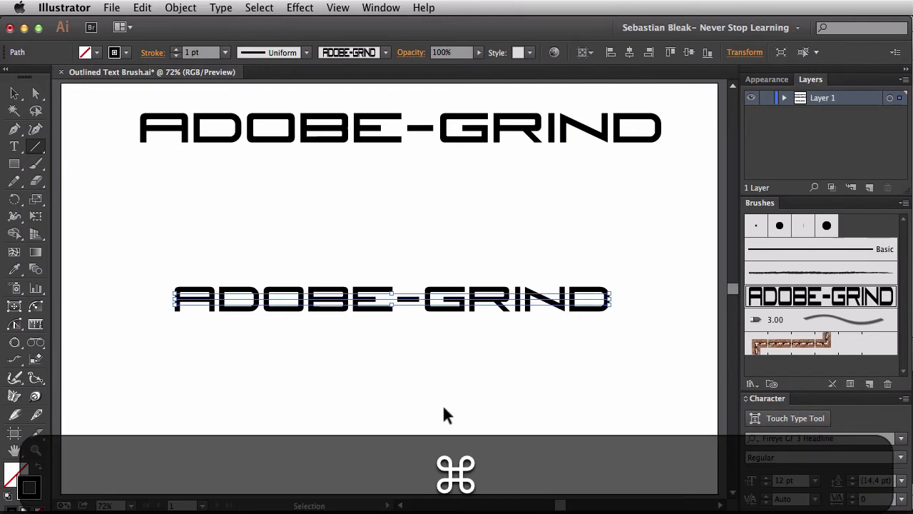
pyautogui.keyDown('super'); pyautogui.click(443, 407); pyautogui.keyUp('super')
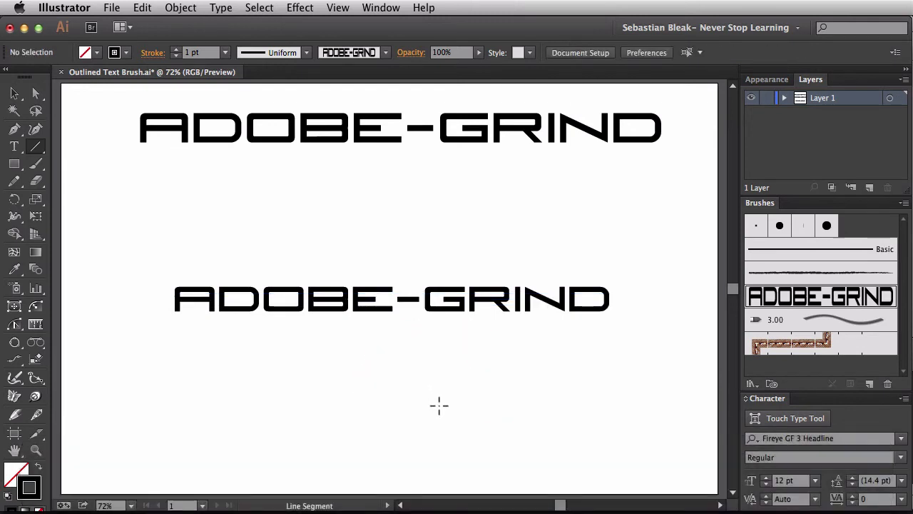
pyautogui.press('v')
pyautogui.click(442, 286)
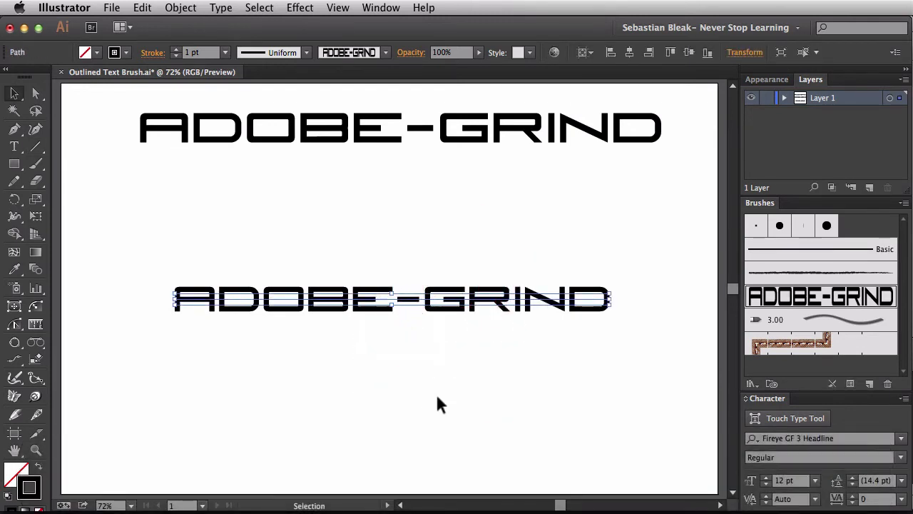
# Step: Bend the brushed line upward into an arch by reshaping its segment with the Anchor Point tool
pyautogui.press('p')
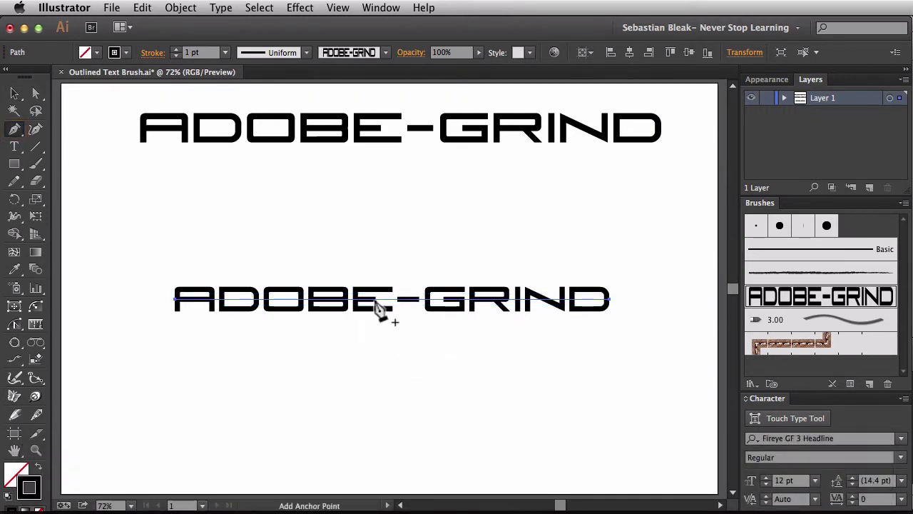
pyautogui.press('alt')
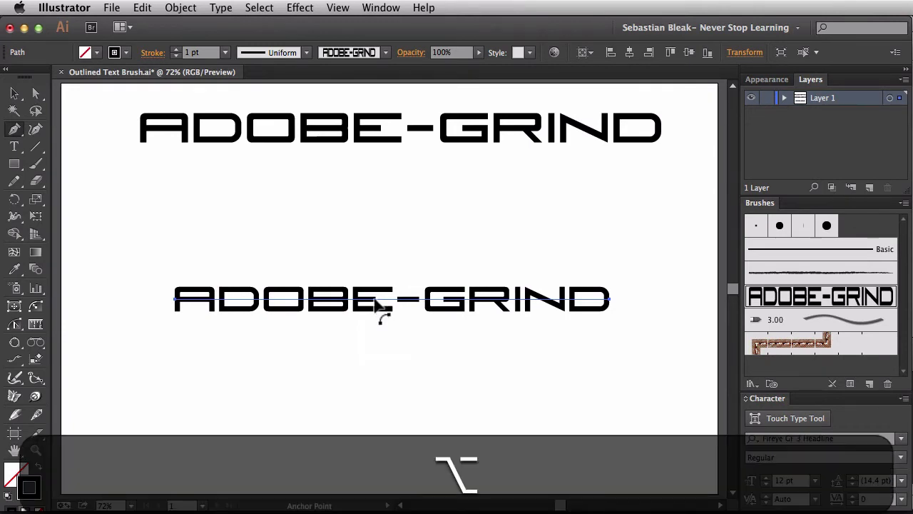
pyautogui.moveTo(376, 303); pyautogui.dragTo(379, 229)
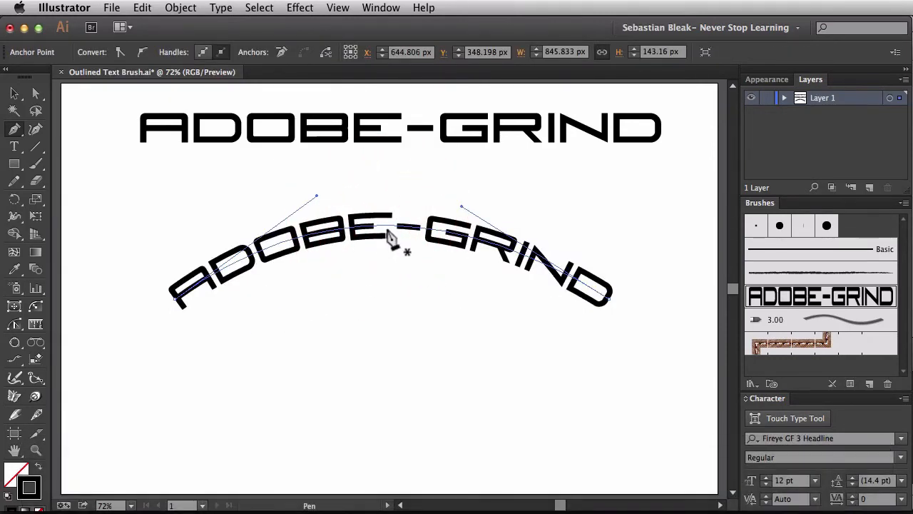
pyautogui.moveTo(392, 237)
pyautogui.mouseDown()
pyautogui.moveTo(378, 298)
pyautogui.moveTo(387, 369)
pyautogui.moveTo(376, 371)
pyautogui.moveTo(387, 364)
pyautogui.moveTo(386, 308)
pyautogui.mouseUp()
pyautogui.moveTo(387, 362); pyautogui.dragTo(385, 226)
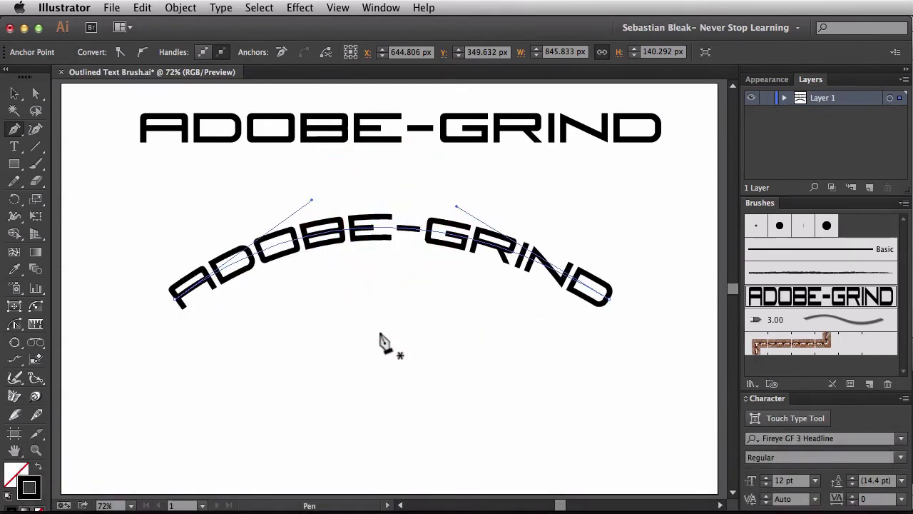
# Step: Widen the middle of the arched ADOBE-GRIND stroke with the Width tool so it tapers toward both ends
pyautogui.hotkey('shift', 'w')
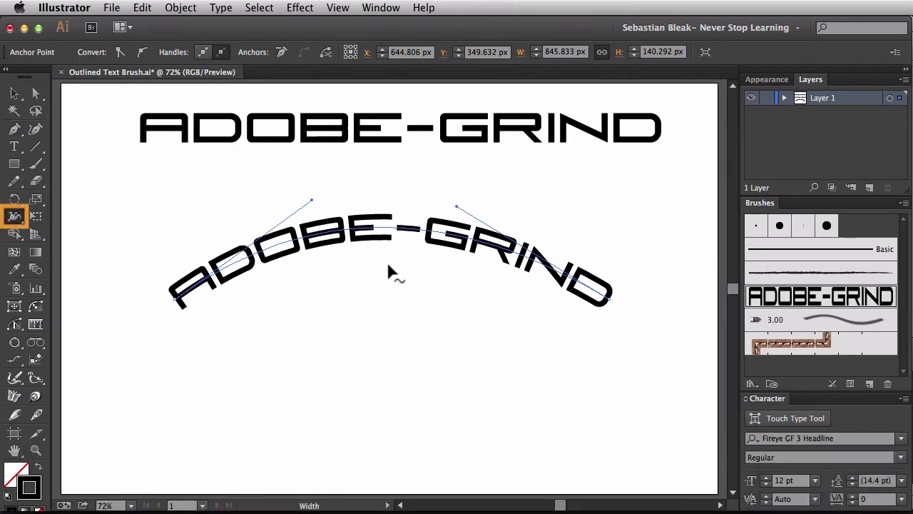
pyautogui.click(391, 227)
pyautogui.moveTo(391, 228); pyautogui.dragTo(390, 277)
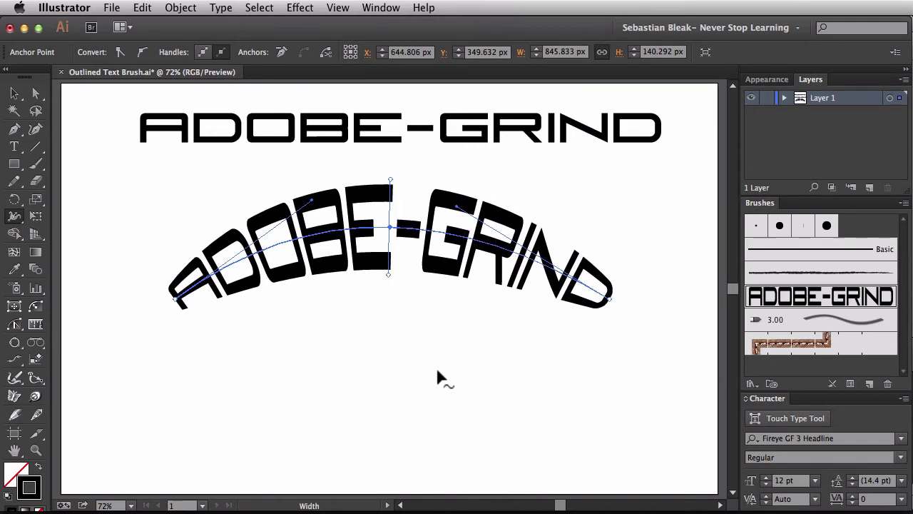
# Step: Pull the arch's left direction handle far below the path to reshape it into an S-curve
pyautogui.press('p')
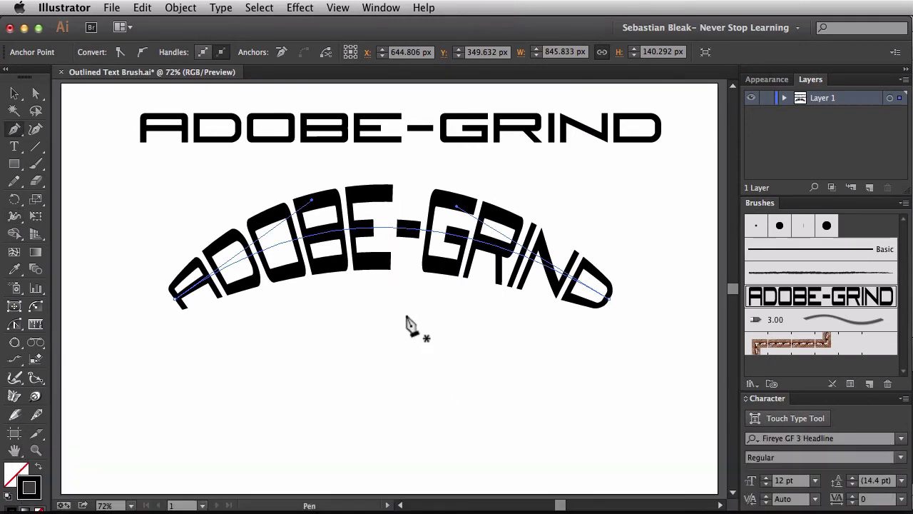
pyautogui.press('alt')
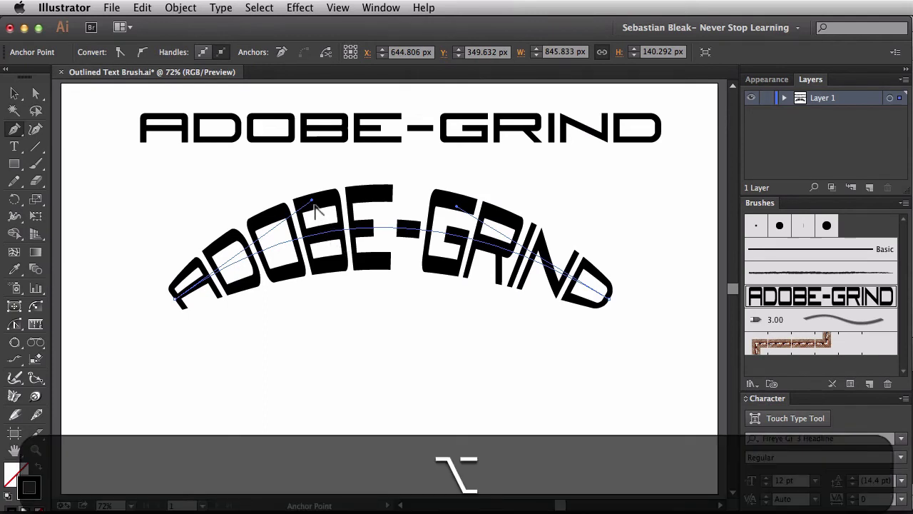
pyautogui.moveTo(312, 245); pyautogui.dragTo(335, 237)
pyautogui.moveTo(313, 204)
pyautogui.mouseDown()
pyautogui.moveTo(306, 198)
pyautogui.moveTo(295, 381)
pyautogui.moveTo(305, 465)
pyautogui.mouseUp()
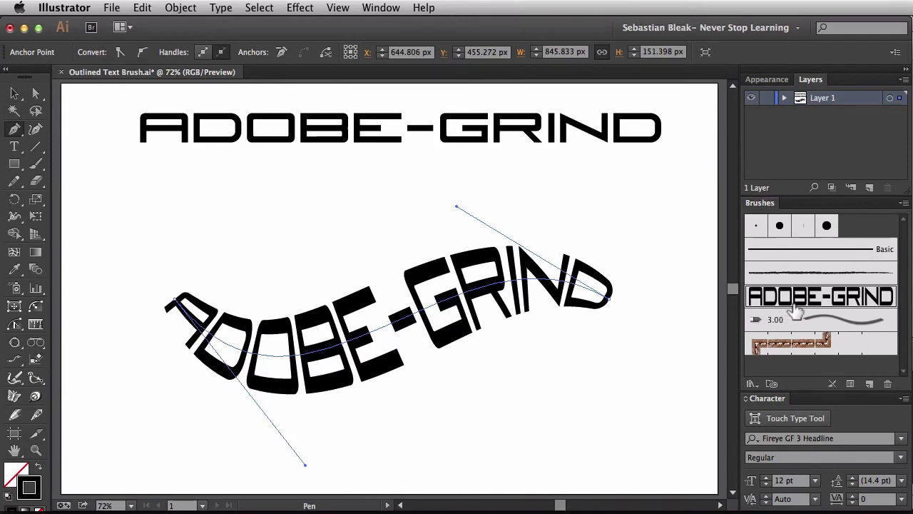
# Step: Delete the S-shaped brushed path and draw a wide ellipse below the outlined text
pyautogui.press('Delete')
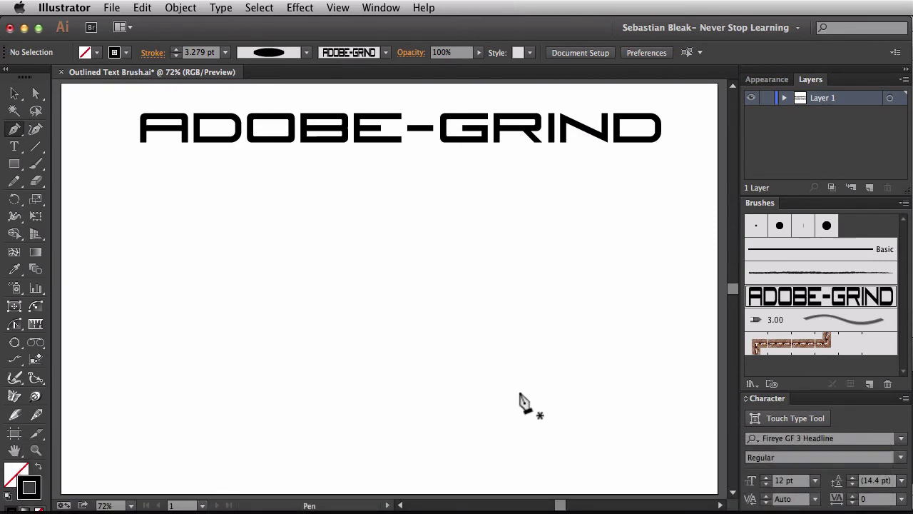
pyautogui.press('l')
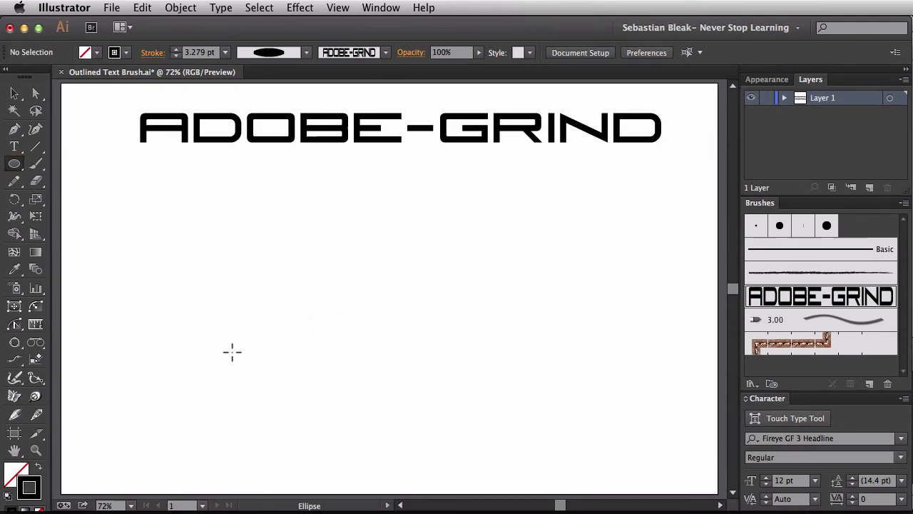
pyautogui.click(228, 353)
pyautogui.moveTo(229, 352)
pyautogui.mouseDown()
pyautogui.moveTo(404, 273)
pyautogui.moveTo(534, 187)
pyautogui.mouseUp()
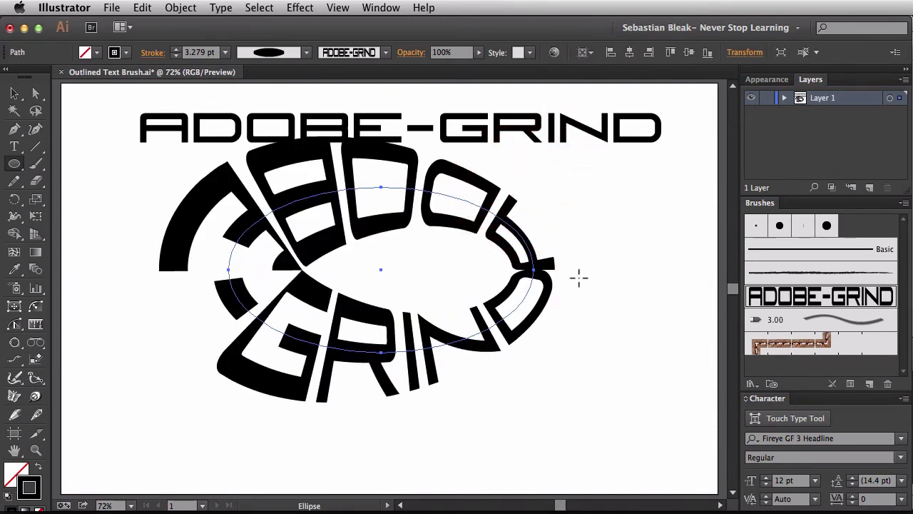
# Step: Reset the ellipse to the default fill and stroke, remove its fill, and apply the Adobe Grind brush to it
pyautogui.press('d')
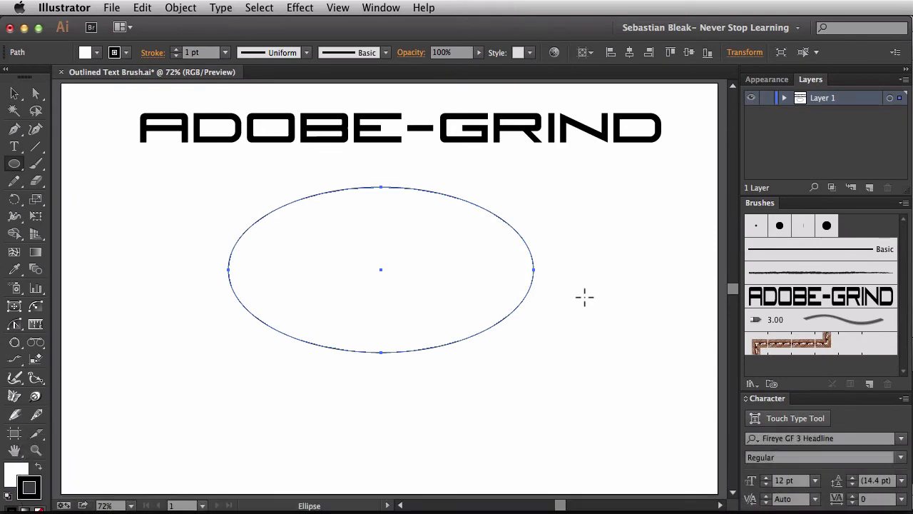
pyautogui.press('x')
pyautogui.press('/')
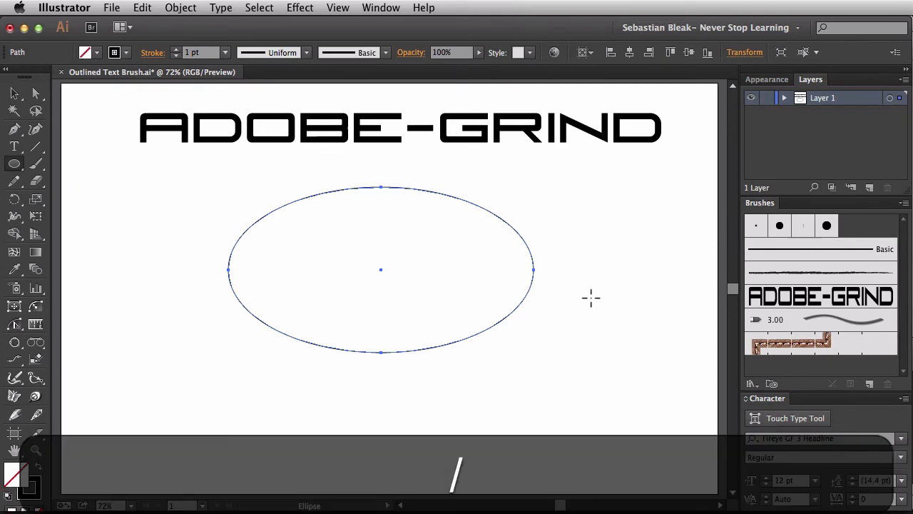
pyautogui.press('x')
pyautogui.click(821, 296)
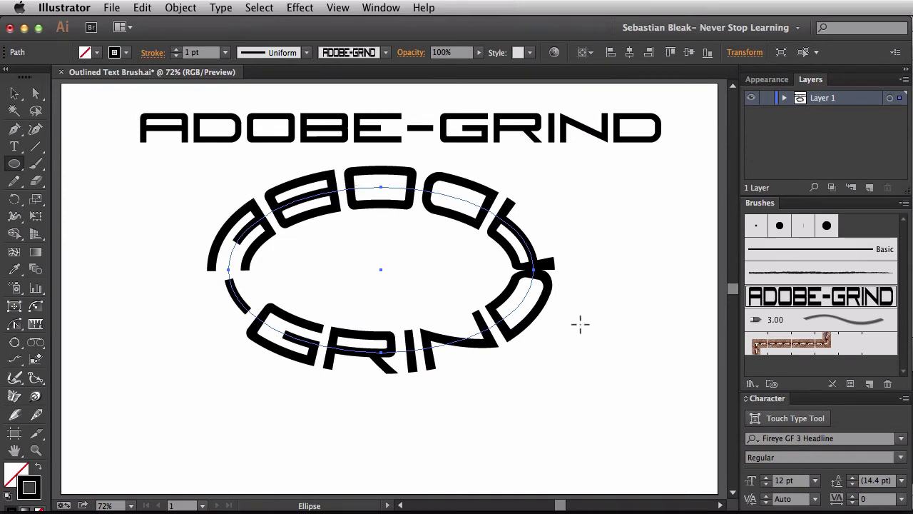
# Step: Split the ellipse into upper and lower halves by cutting it at its rightmost and leftmost anchor points with the Scissors tool
pyautogui.press('c')
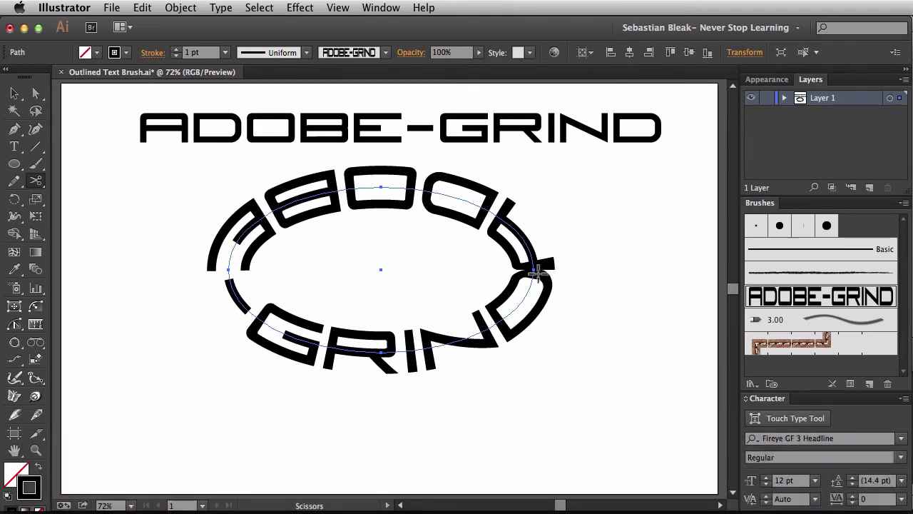
pyautogui.click(535, 269)
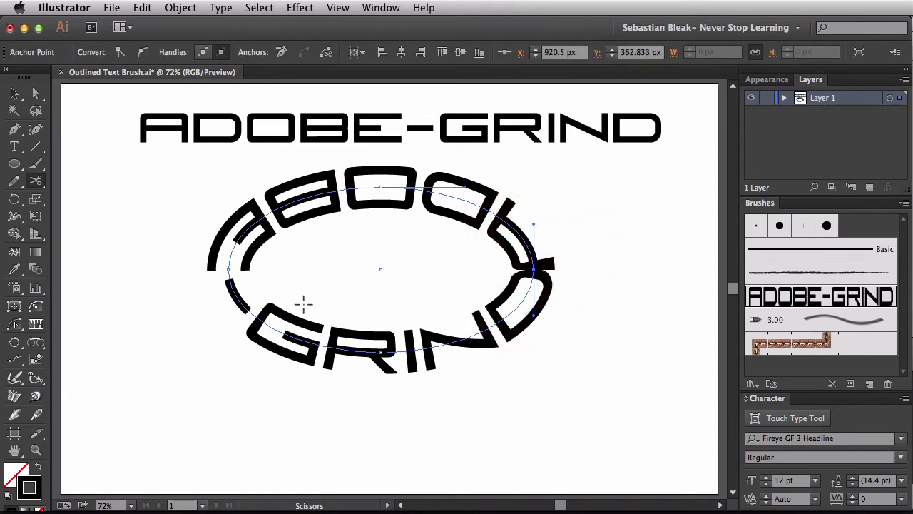
pyautogui.click(229, 268)
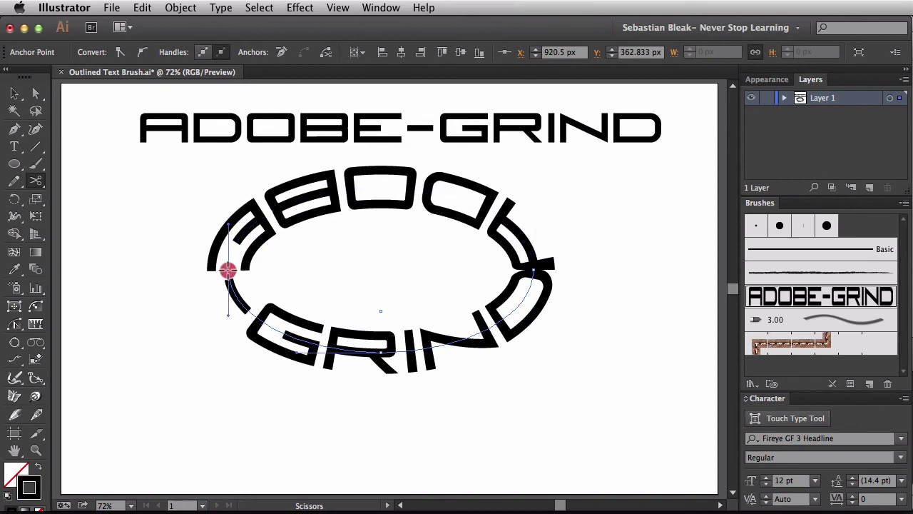
pyautogui.press('v')
pyautogui.click(242, 359)
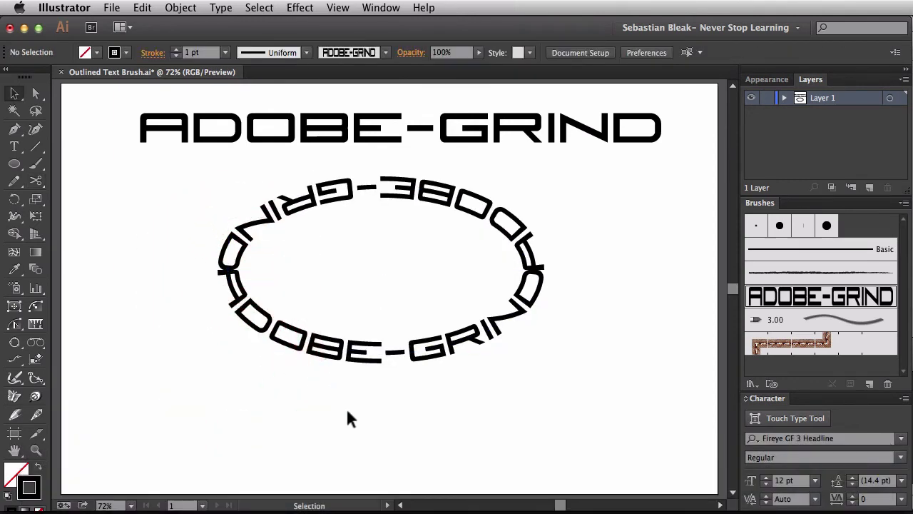
# Step: Move the lower half of the split ellipse away from the upper half and delete it
pyautogui.moveTo(362, 404); pyautogui.dragTo(392, 326)
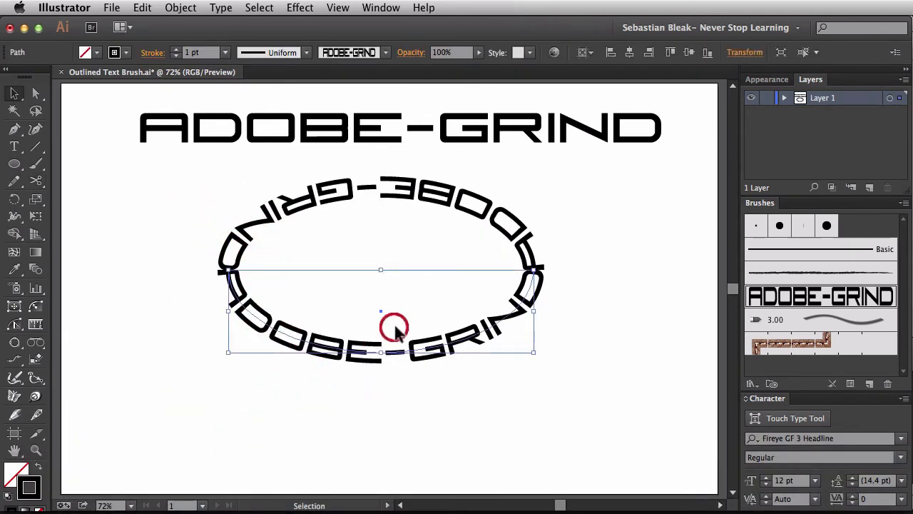
pyautogui.click(439, 414)
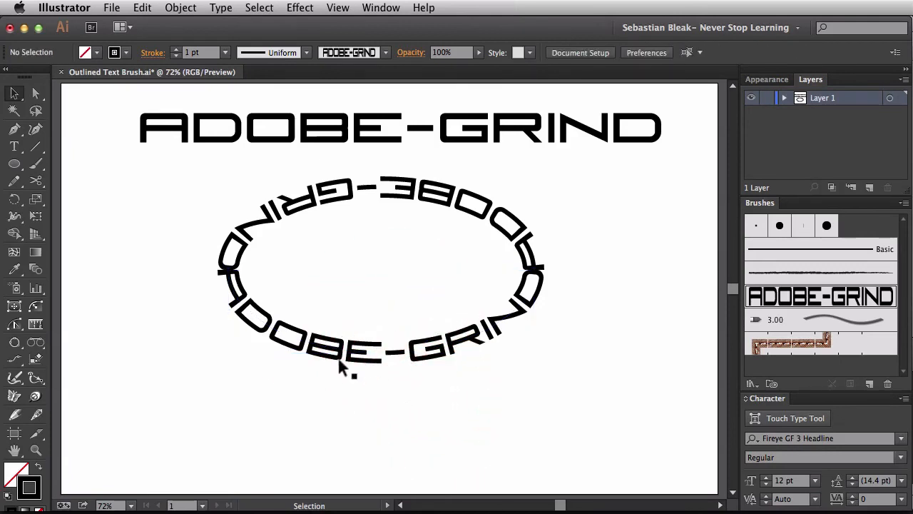
pyautogui.moveTo(354, 357); pyautogui.dragTo(311, 402)
pyautogui.click(284, 436)
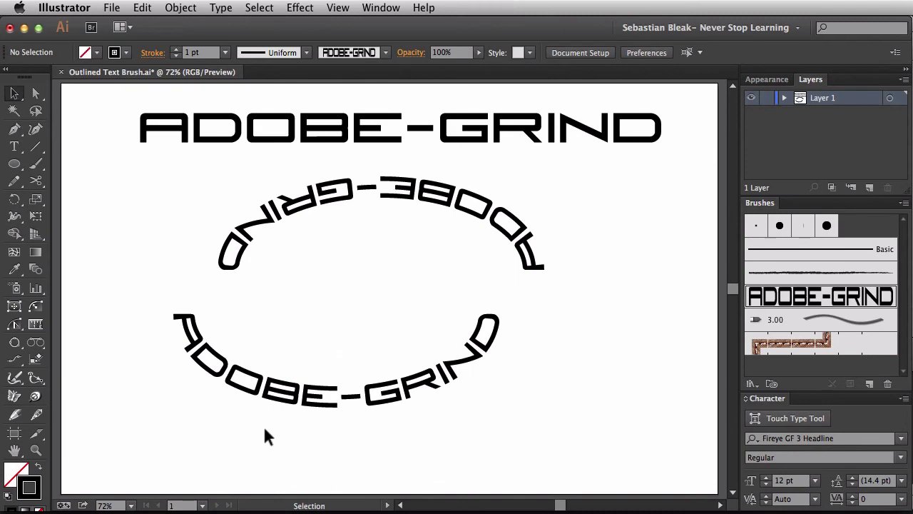
pyautogui.moveTo(263, 431); pyautogui.dragTo(331, 364)
pyautogui.press('BackSpace')
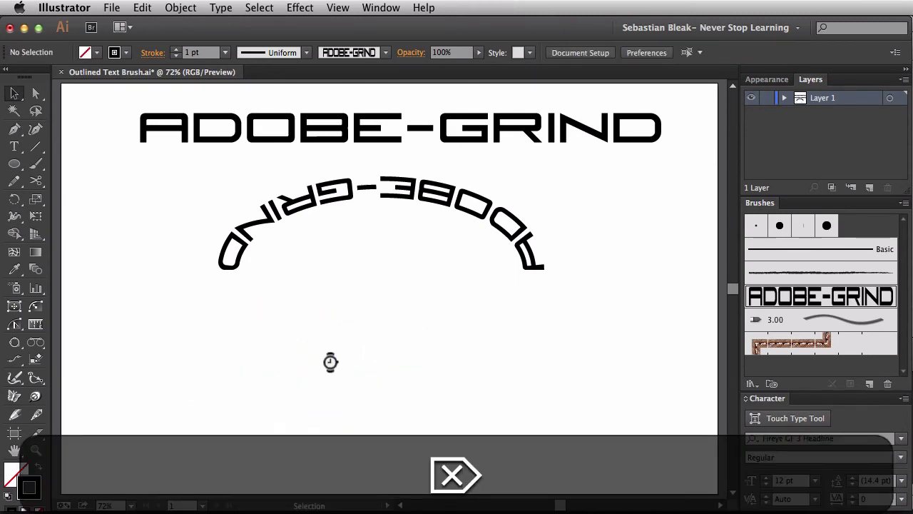
# Step: Move the remaining upper arc slightly down and, with it selected, duplicate the Adobe Grind brush
pyautogui.moveTo(355, 193); pyautogui.dragTo(347, 217)
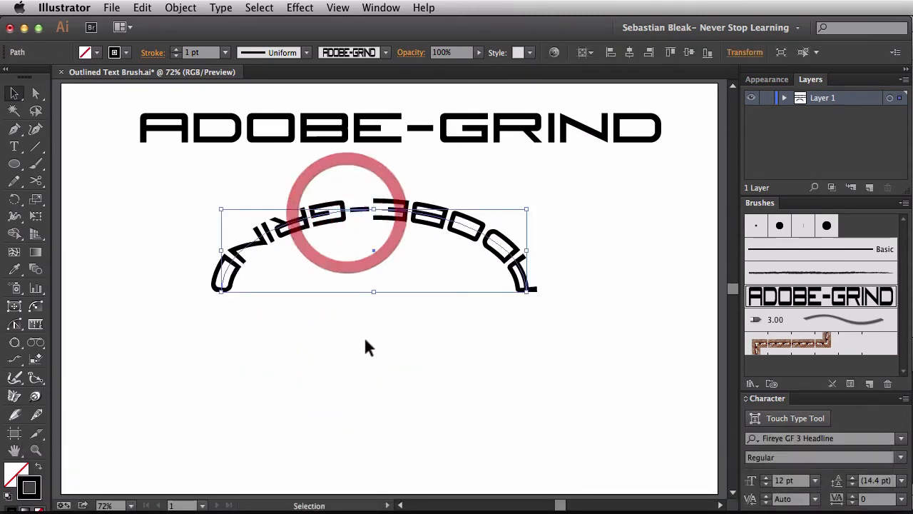
pyautogui.click(364, 340)
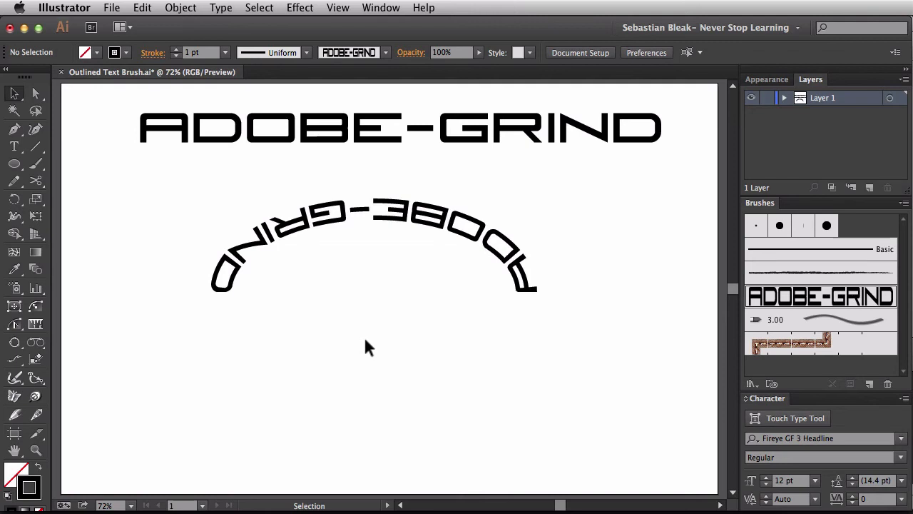
pyautogui.moveTo(392, 269); pyautogui.dragTo(485, 205)
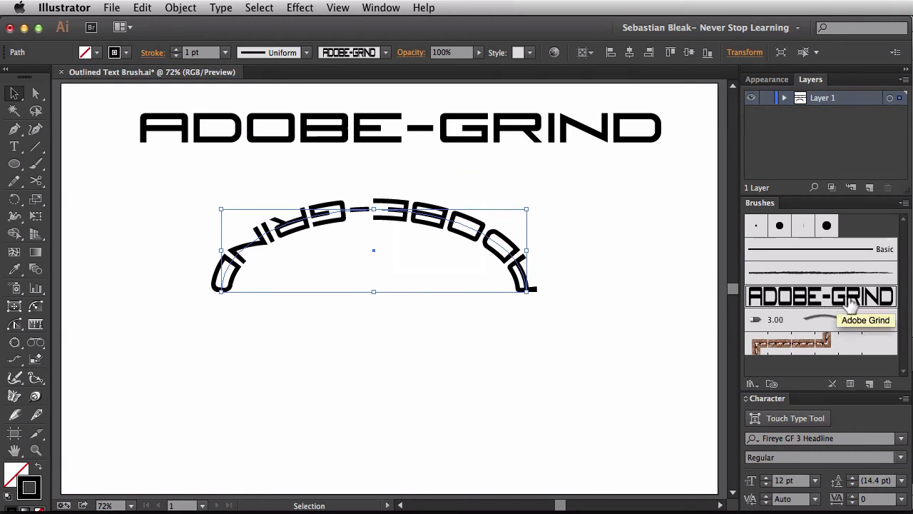
pyautogui.moveTo(856, 304)
pyautogui.mouseDown()
pyautogui.moveTo(858, 376)
pyautogui.moveTo(876, 382)
pyautogui.mouseUp()
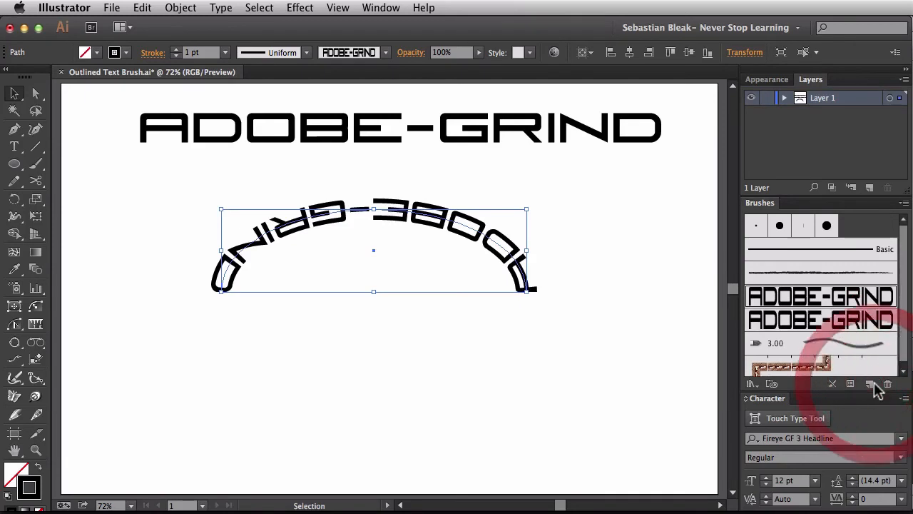
# Step: Set the original Adobe Grind brush's direction to Stroke From Right To Left, apply the change to existing strokes, and deselect the arc
pyautogui.click(798, 300)
pyautogui.doubleClick(798, 299)
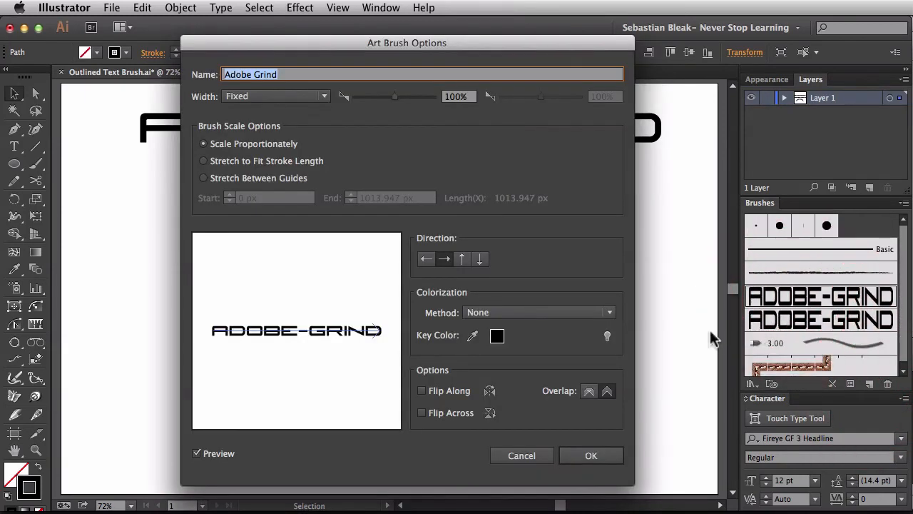
pyautogui.click(427, 261)
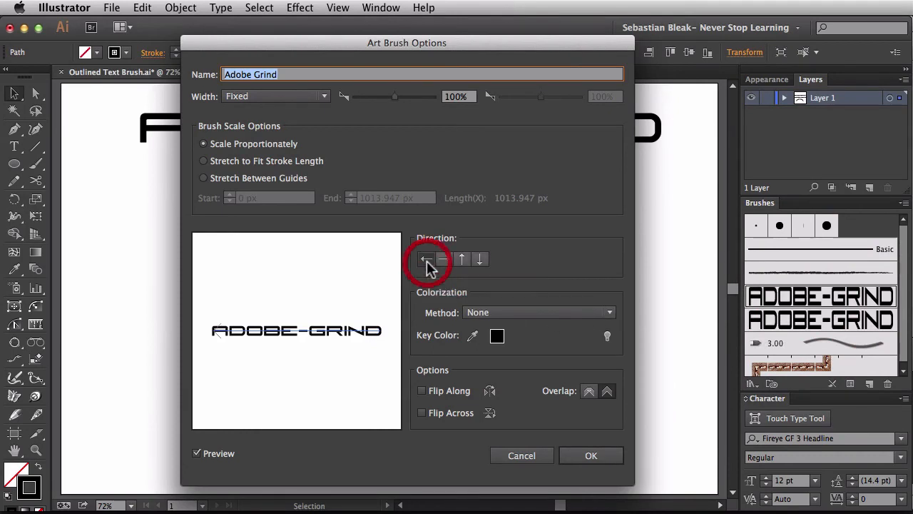
pyautogui.click(575, 461)
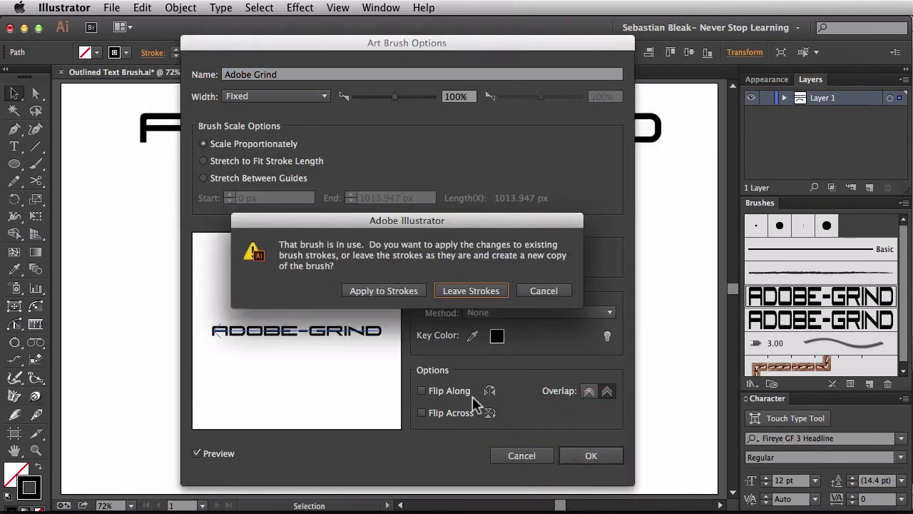
pyautogui.click(377, 293)
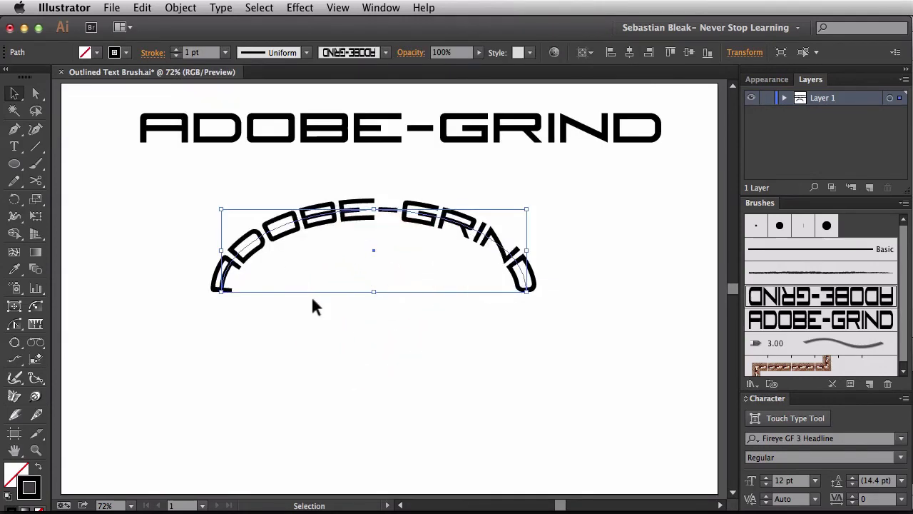
pyautogui.click(396, 330)
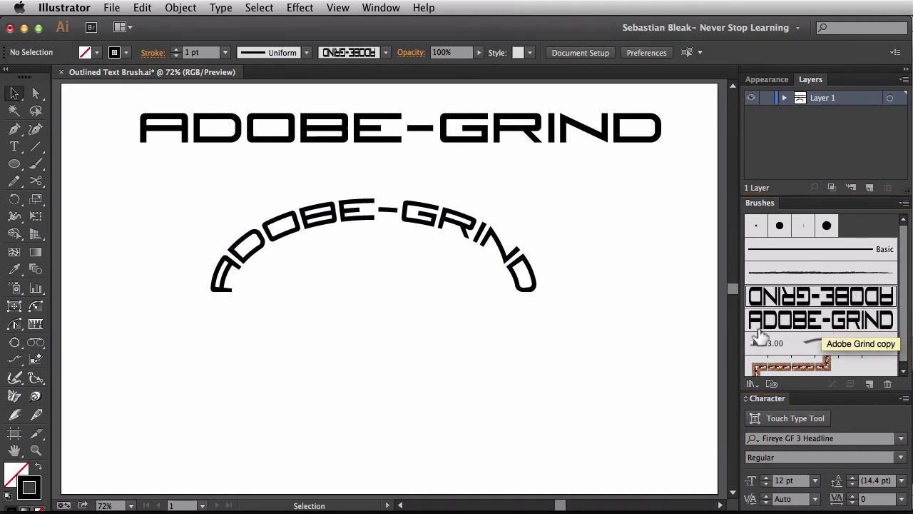
# Step: Select the arc carrying the ADOBE-GRIND brush stroke below the heading text and delete it
pyautogui.click(670, 343)
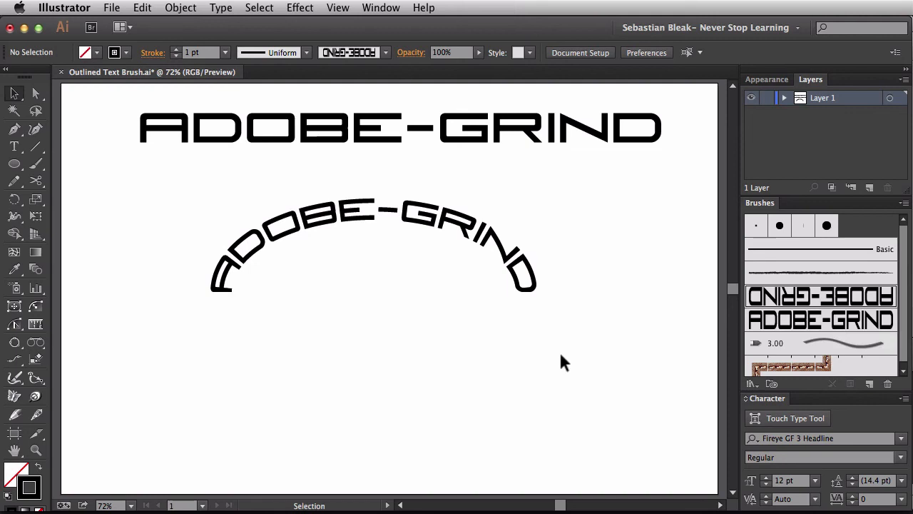
pyautogui.moveTo(560, 355); pyautogui.dragTo(419, 220)
pyautogui.press('Delete')
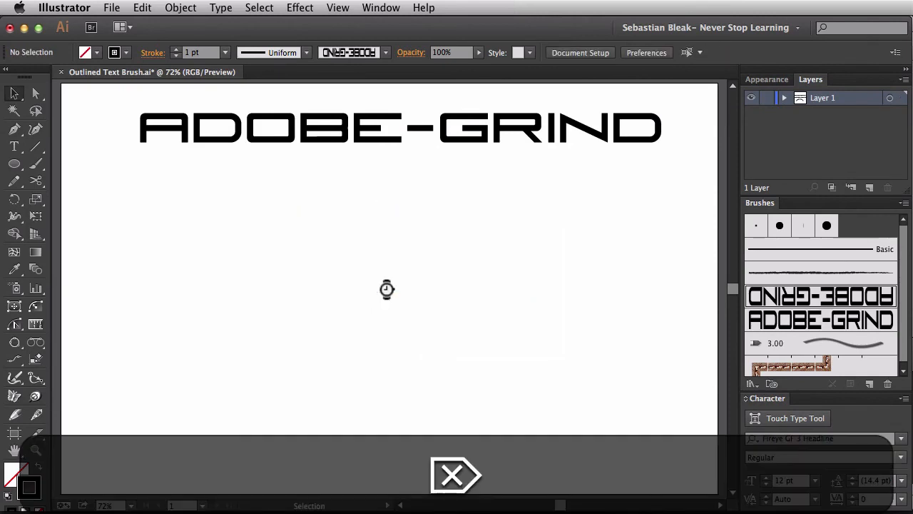
# Step: Reset the fill and stroke to their defaults and set the fill to None, keeping the black stroke
pyautogui.press('d')
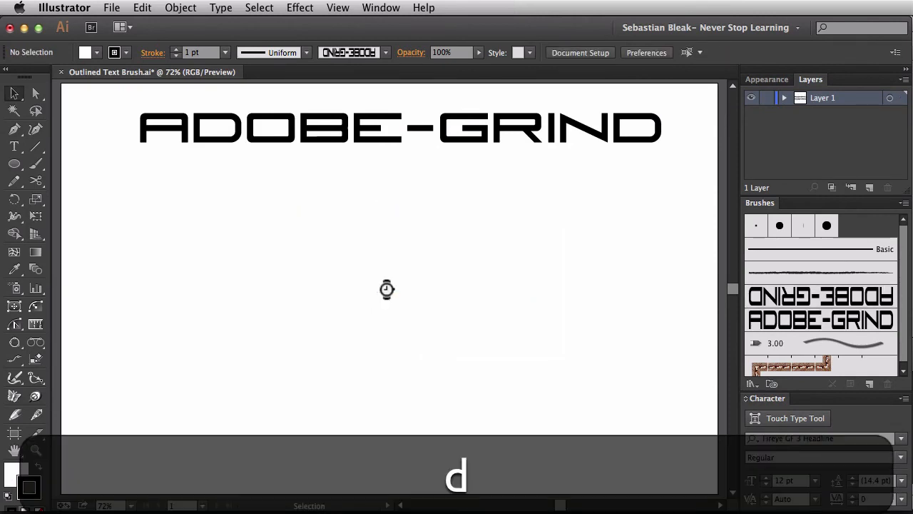
pyautogui.press('x')
pyautogui.press('/')
pyautogui.press('x')
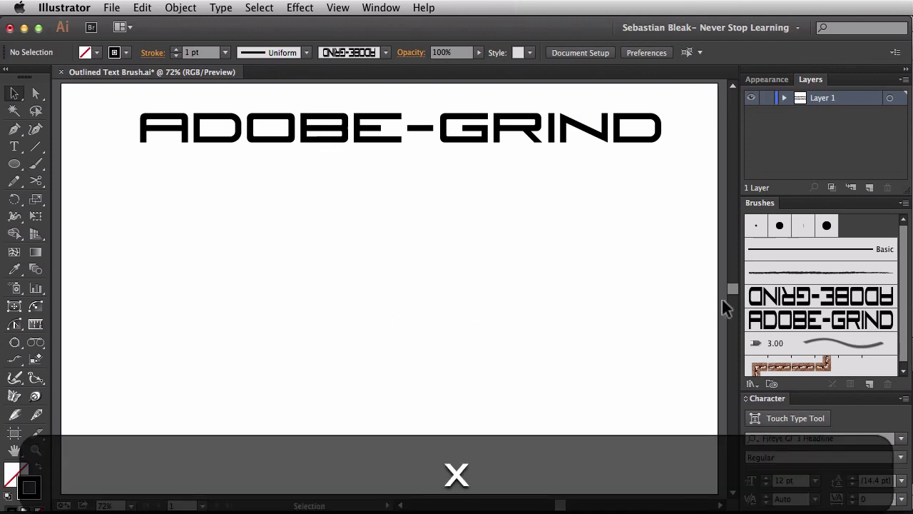
# Step: Draw an S-shaped wavy path from left to right below the heading with the Pencil tool and the Adobe Grind copy brush, and deselect it
pyautogui.click(800, 320)
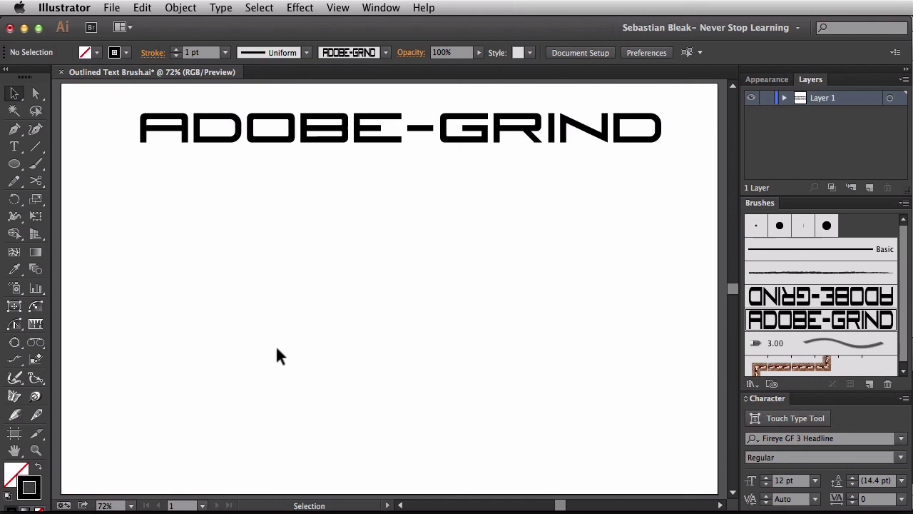
pyautogui.press('n')
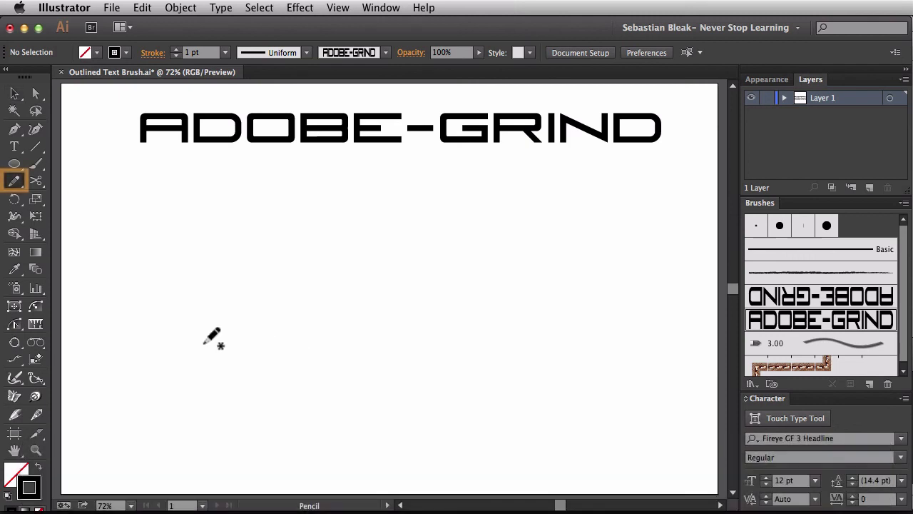
pyautogui.moveTo(122, 346)
pyautogui.mouseDown()
pyautogui.moveTo(208, 259)
pyautogui.moveTo(346, 304)
pyautogui.moveTo(475, 370)
pyautogui.moveTo(653, 272)
pyautogui.moveTo(673, 227)
pyautogui.mouseUp()
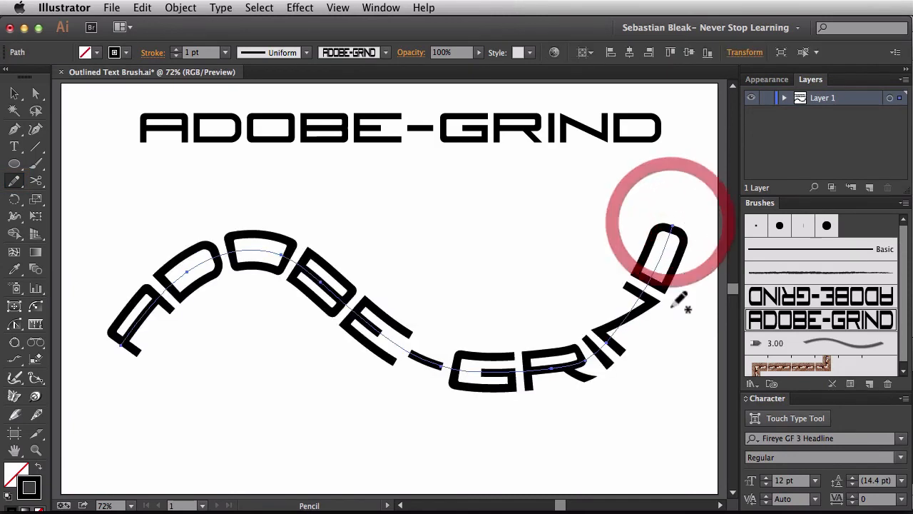
pyautogui.press('v')
pyautogui.click(272, 429)
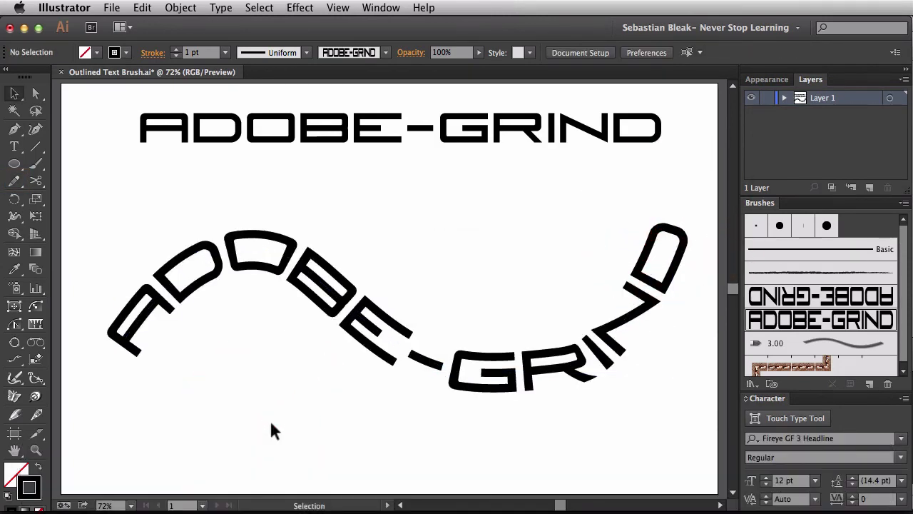